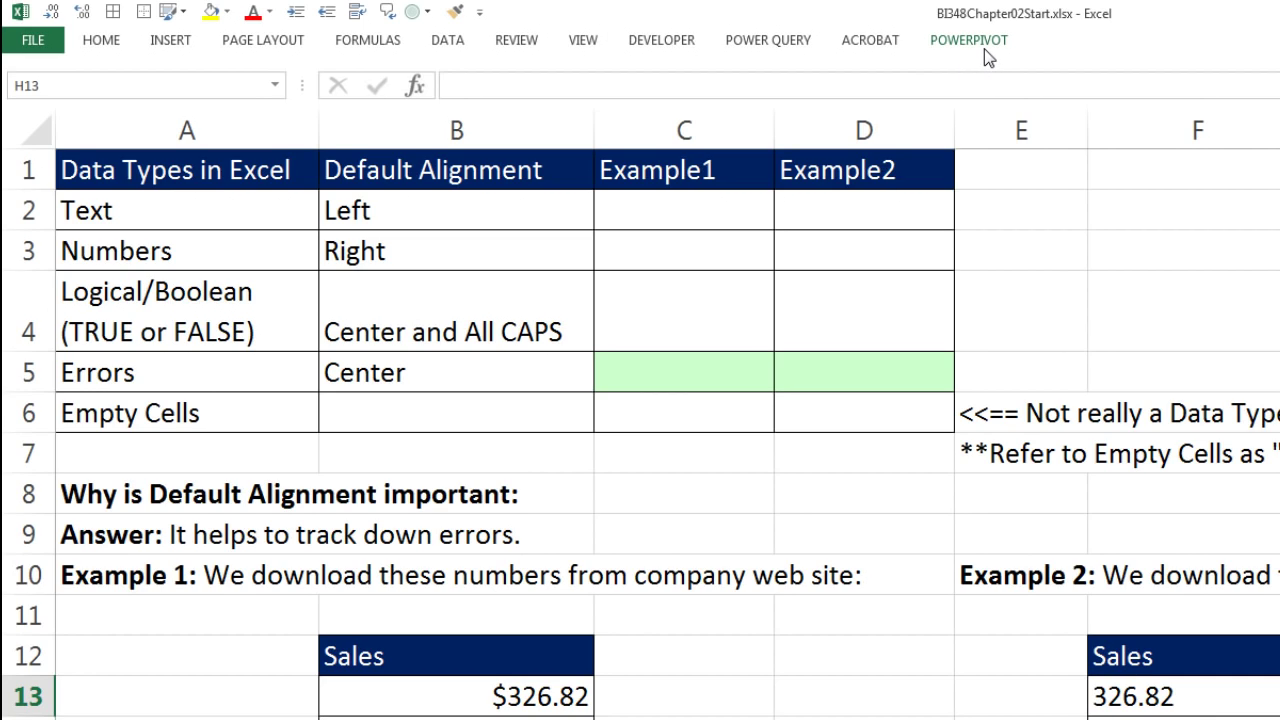
Go through the Excel data types listed in A2:A6, from Text to Empty Cells
{"action": "left_click", "coordinate": [237, 214]}
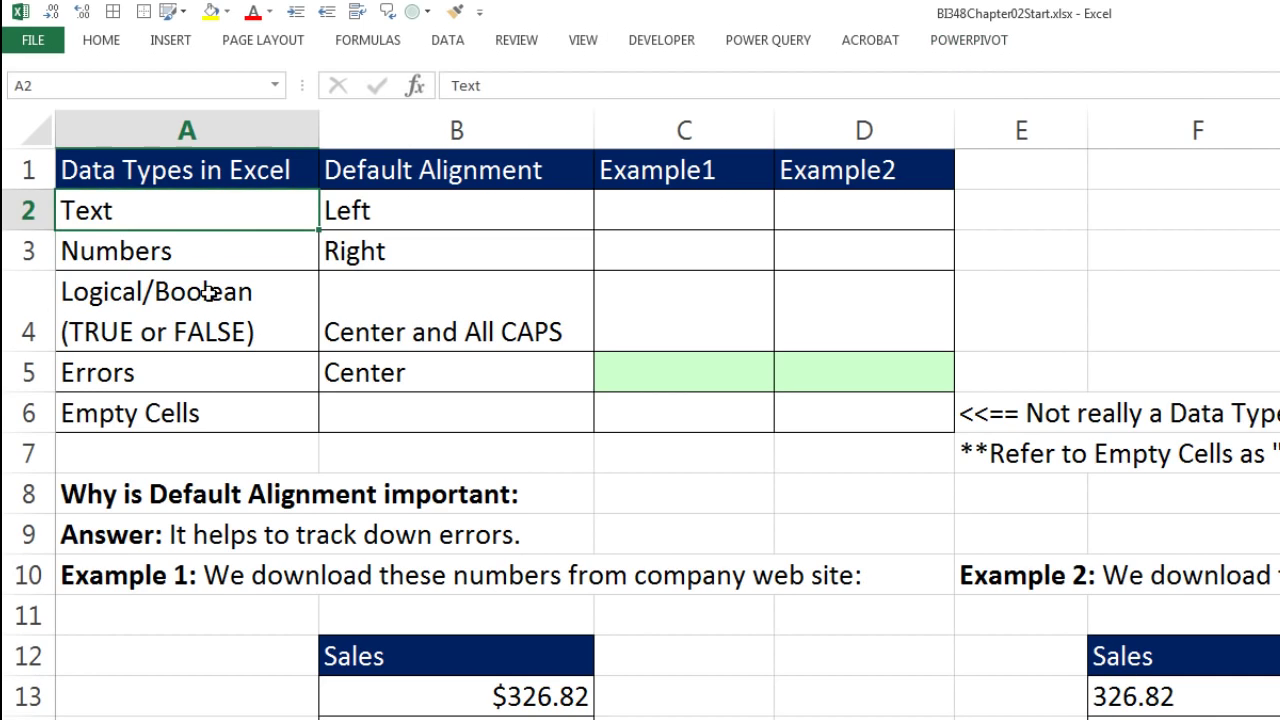
{"action": "left_click", "coordinate": [206, 257]}
{"action": "left_click", "coordinate": [211, 318]}
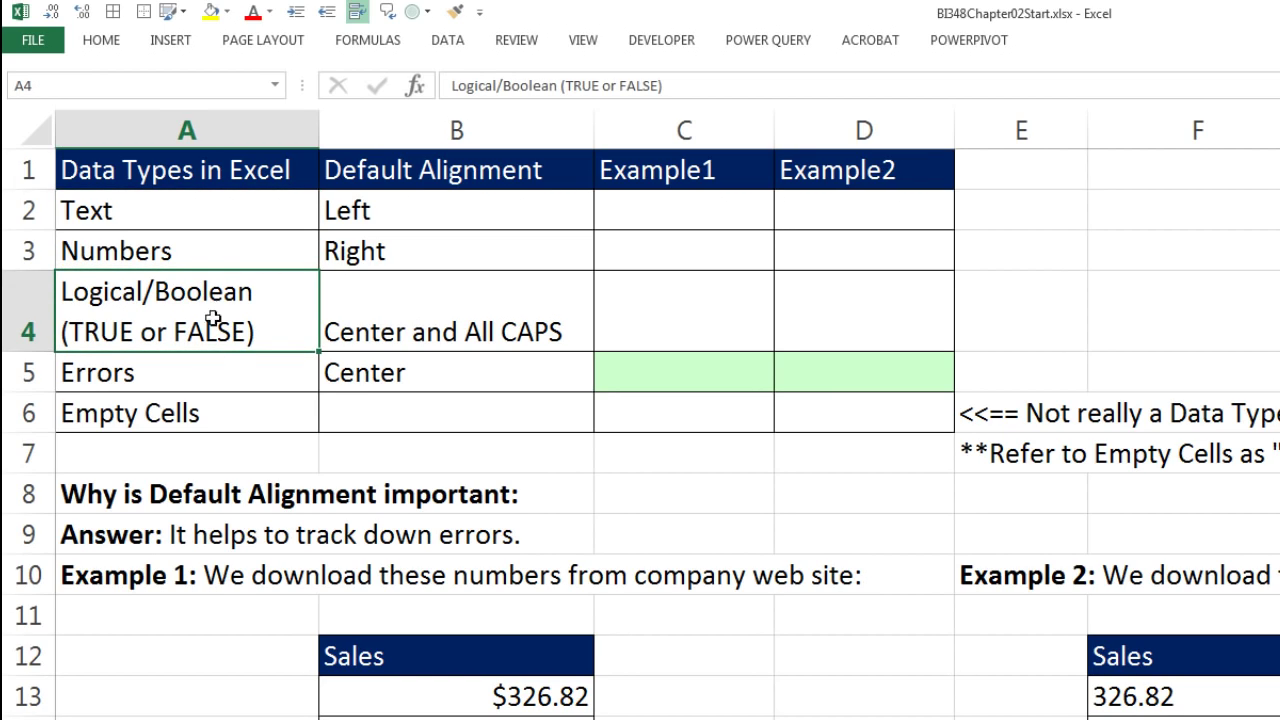
{"action": "left_click", "coordinate": [222, 370]}
{"action": "left_click", "coordinate": [218, 419]}
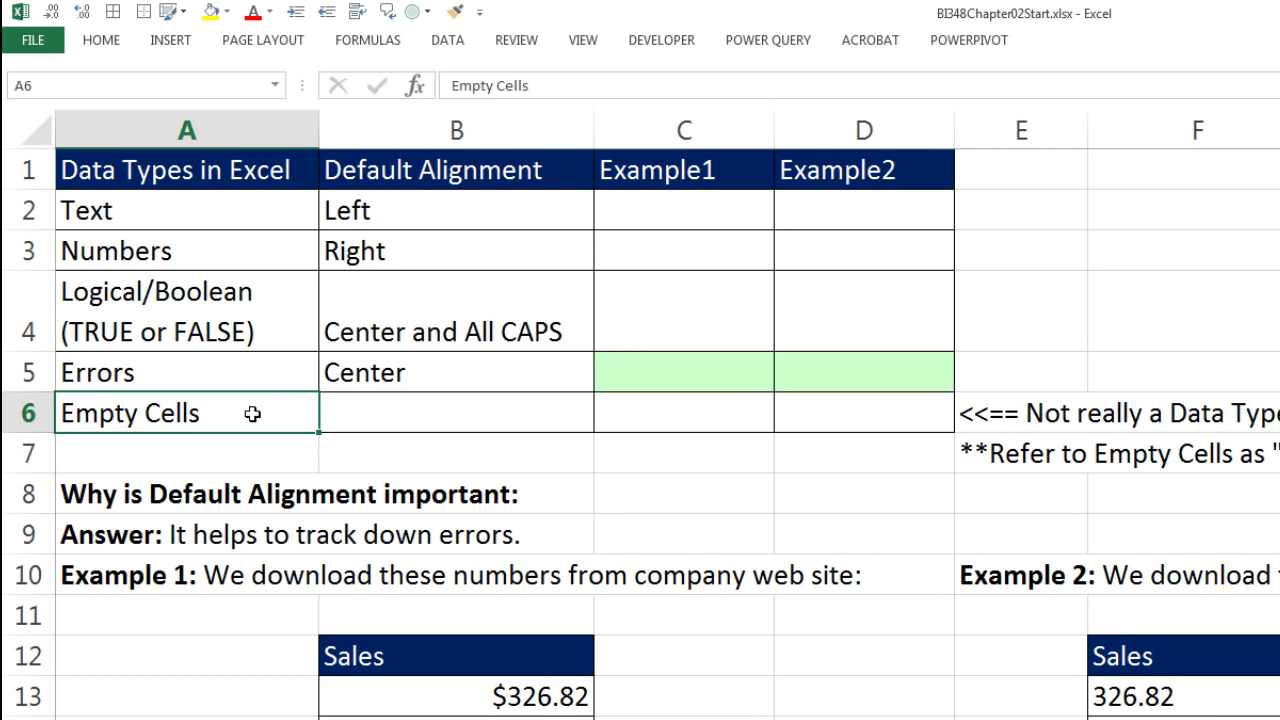
Fill the Example1 column with Excel for Text, 43 for Numbers, true for Logical/Boolean and =1/0 for Errors
{"action": "left_click", "coordinate": [727, 211]}
{"action": "type", "text": "Excel"}
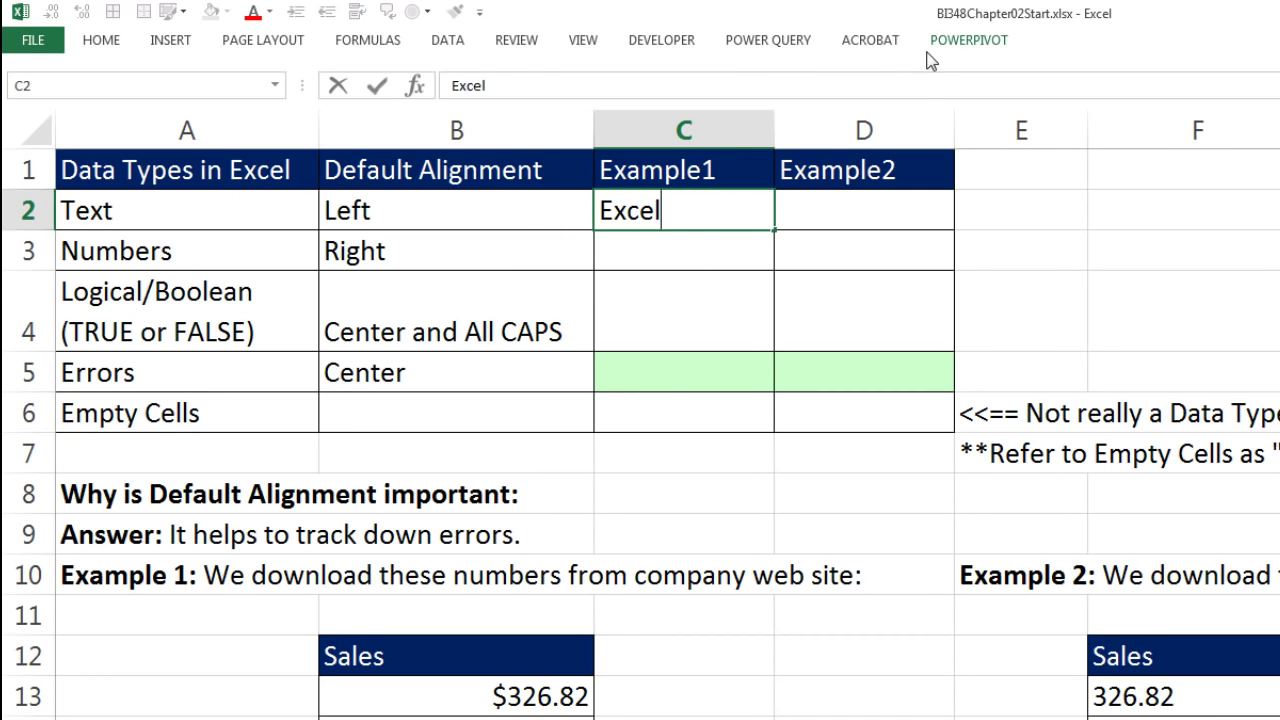
{"action": "key", "text": "Return"}
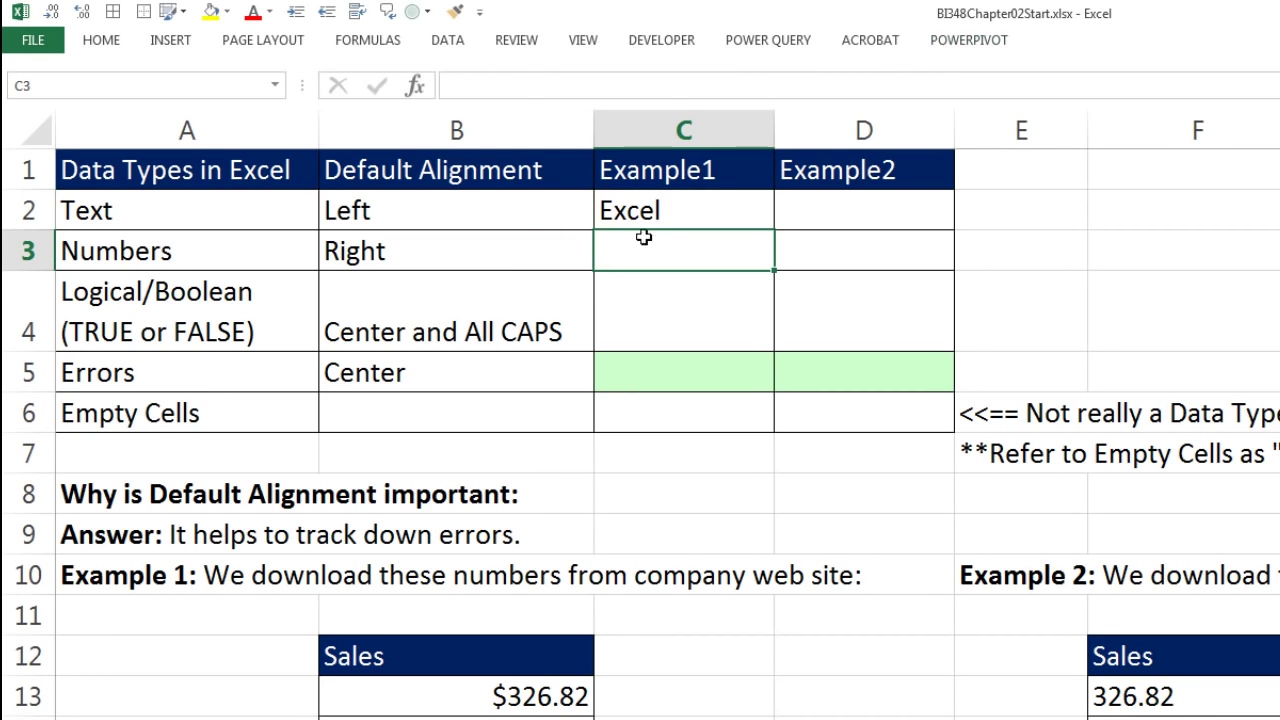
{"action": "type", "text": "43"}
{"action": "key", "text": "Return"}
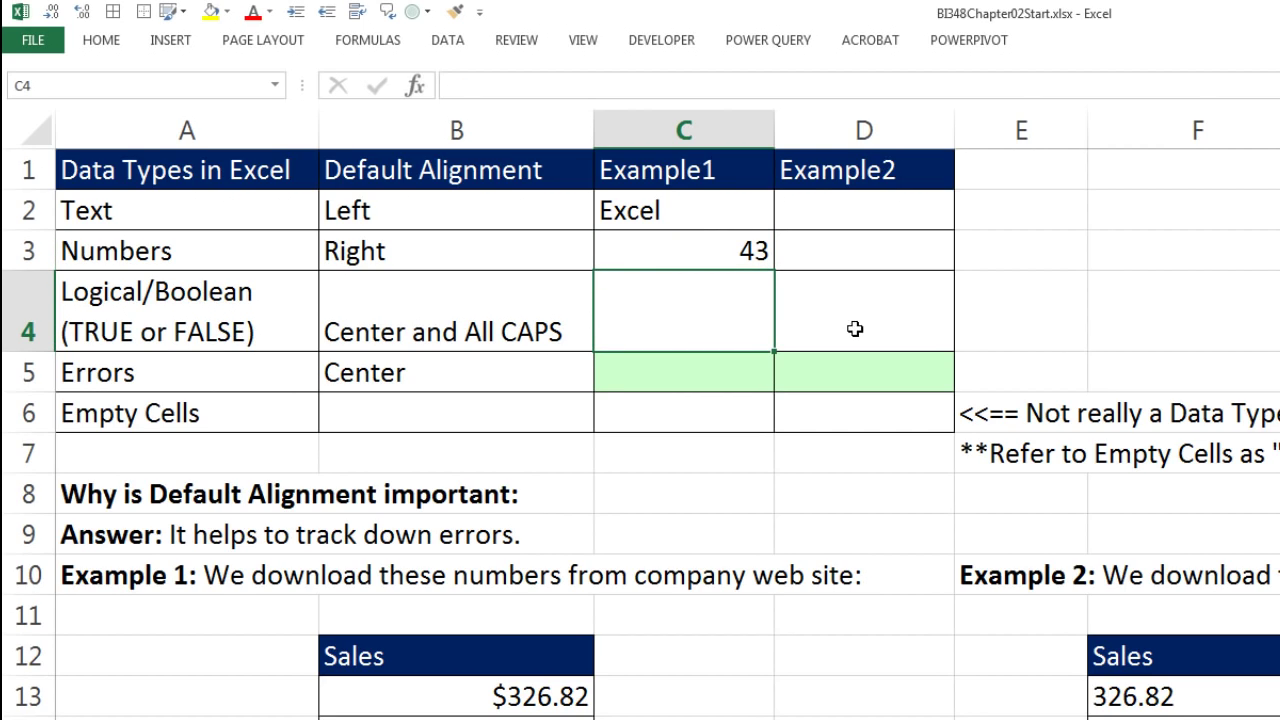
{"action": "type", "text": "true"}
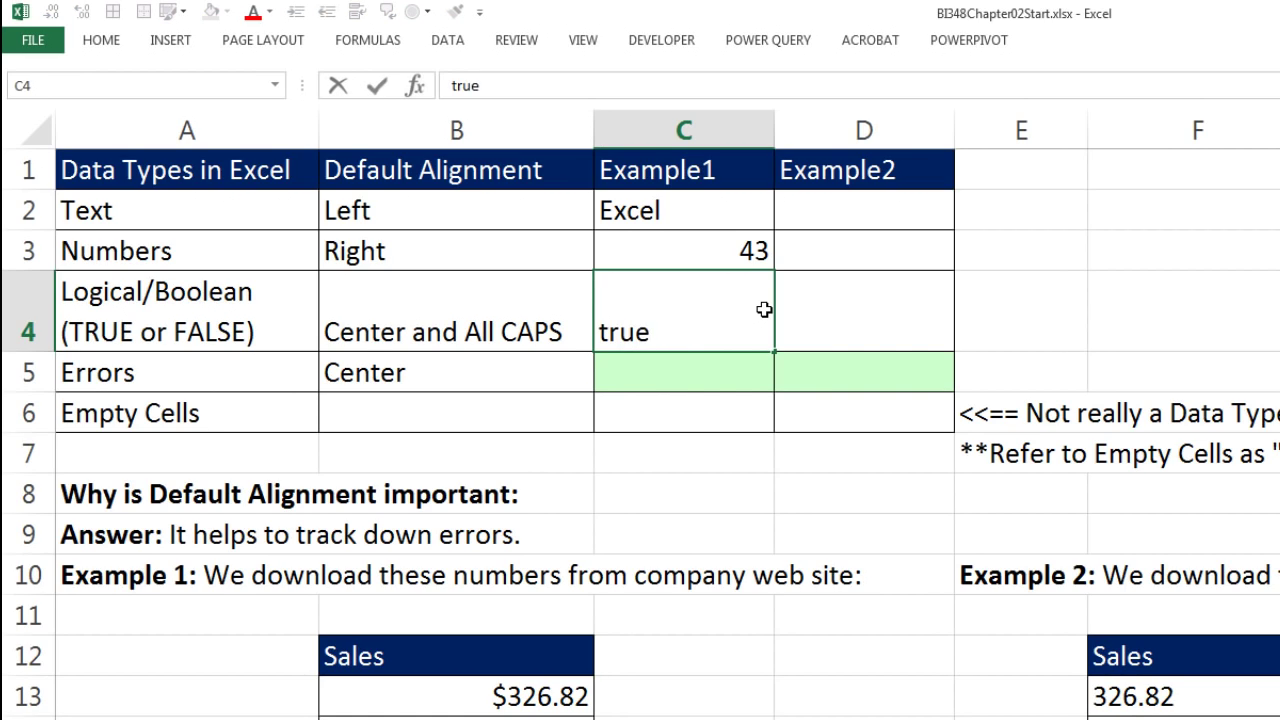
{"action": "key", "text": "Return"}
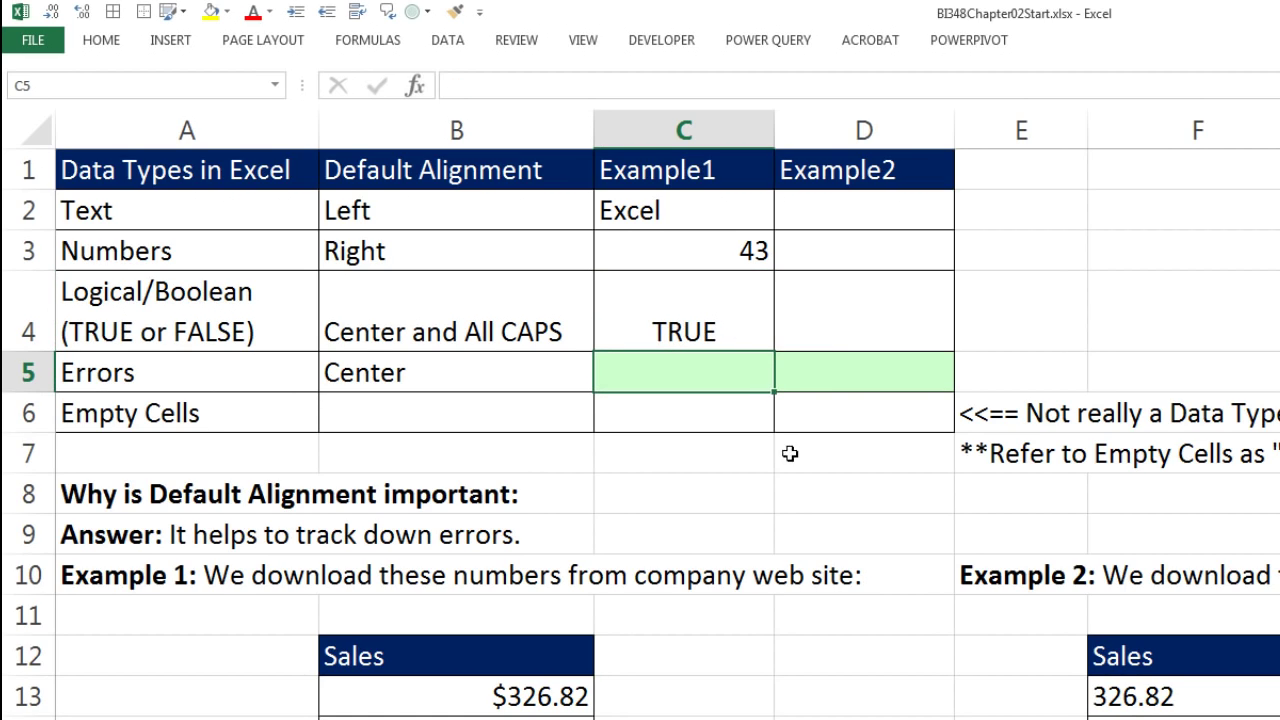
{"action": "type", "text": "=1/0"}
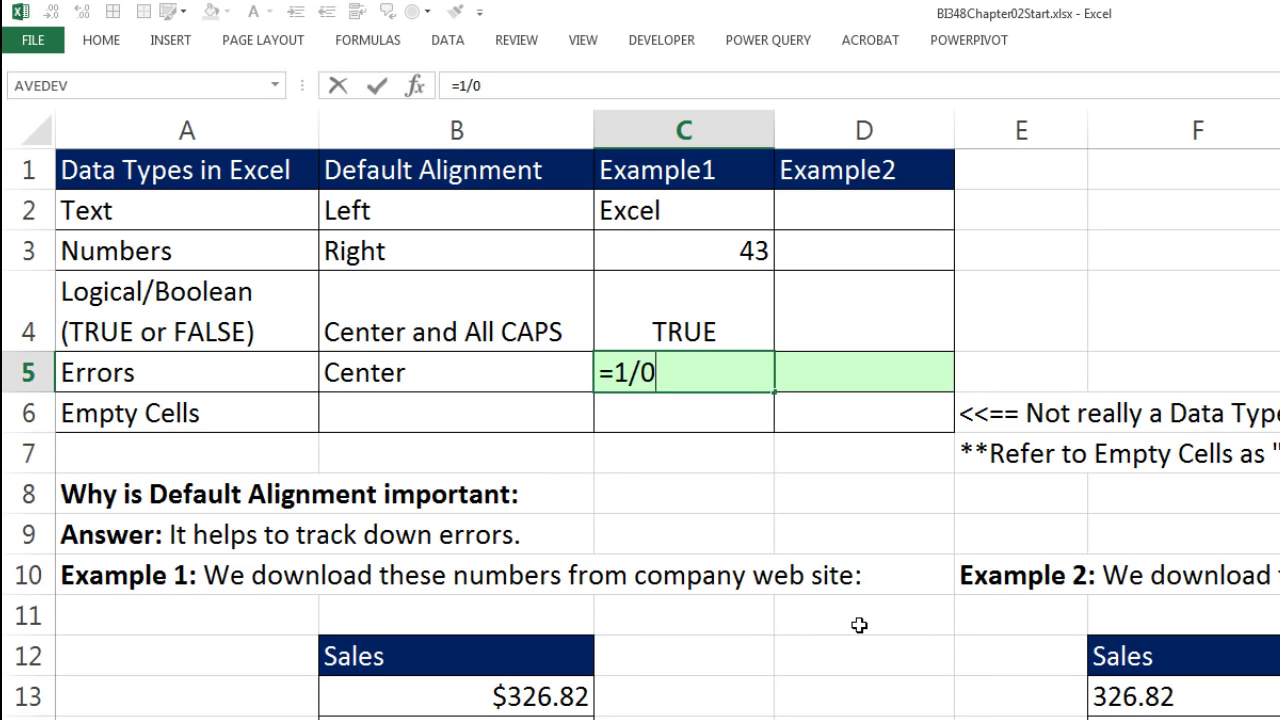
{"action": "key", "text": "Return"}
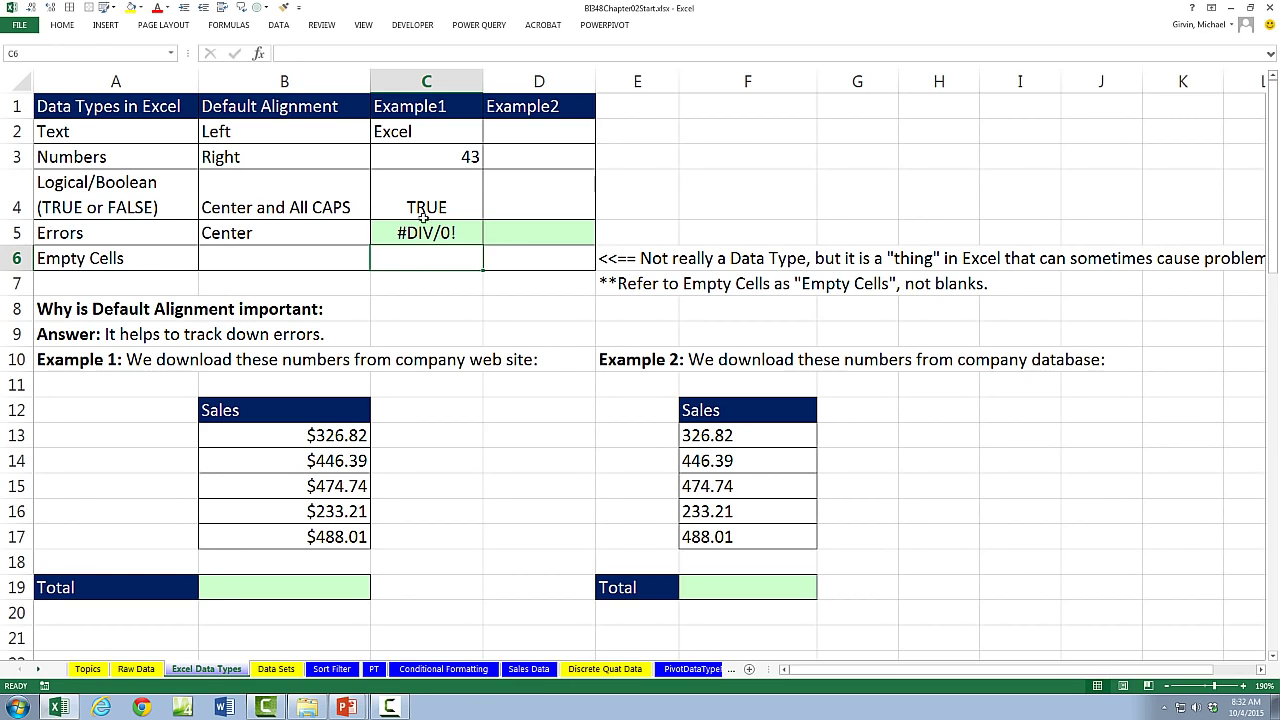
{"action": "left_click", "coordinate": [431, 134]}
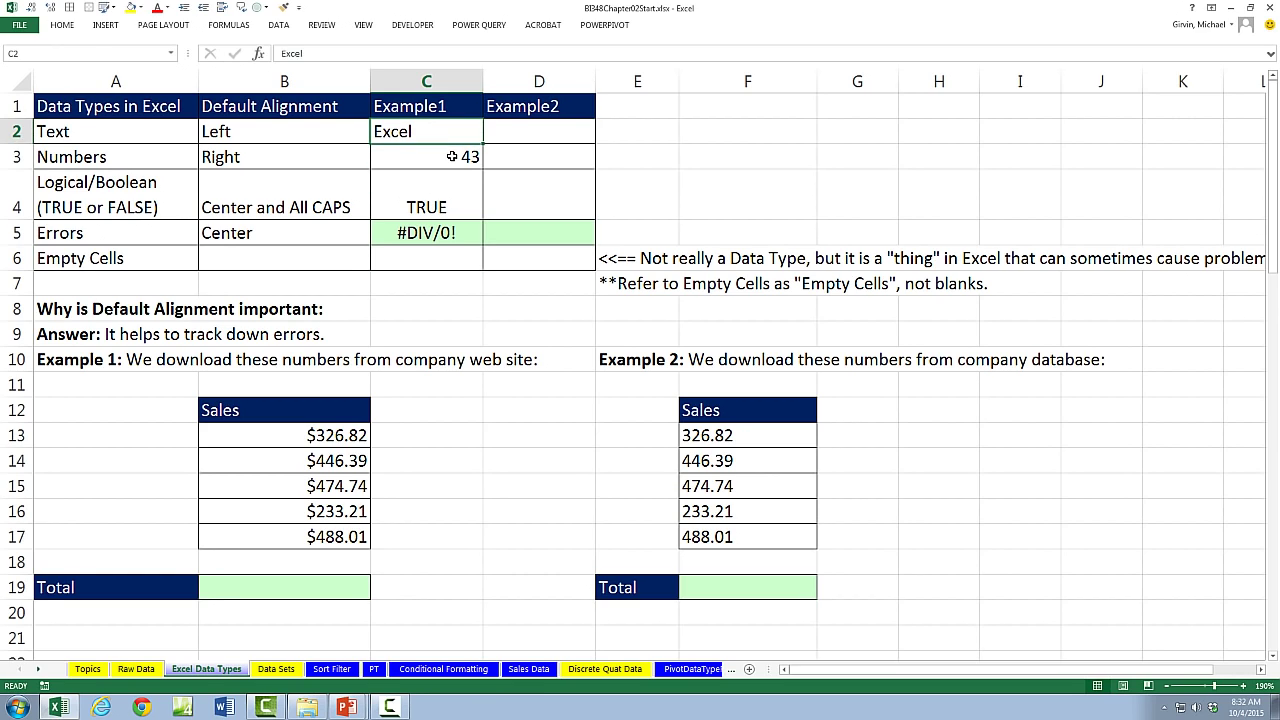
{"action": "left_click", "coordinate": [468, 157]}
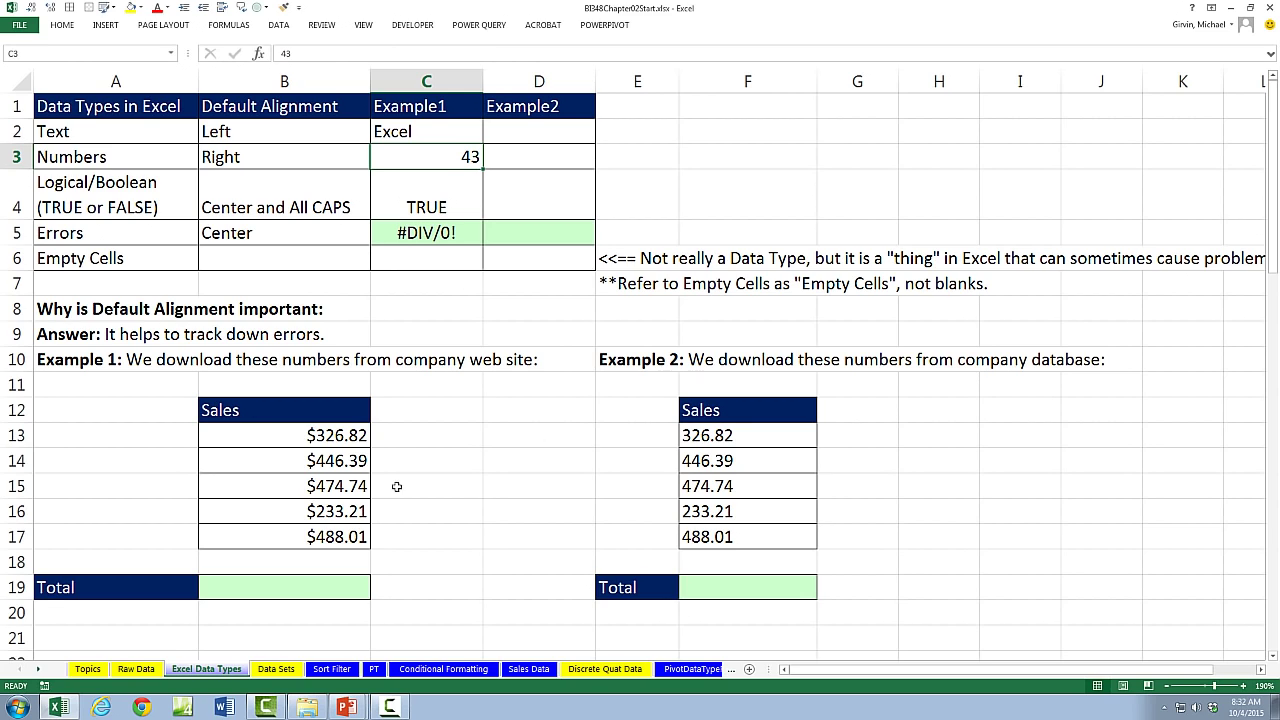
Total the Example 1 sales in B19 with =SUM(B13:B17) and check the formula's range
{"action": "left_click", "coordinate": [280, 598]}
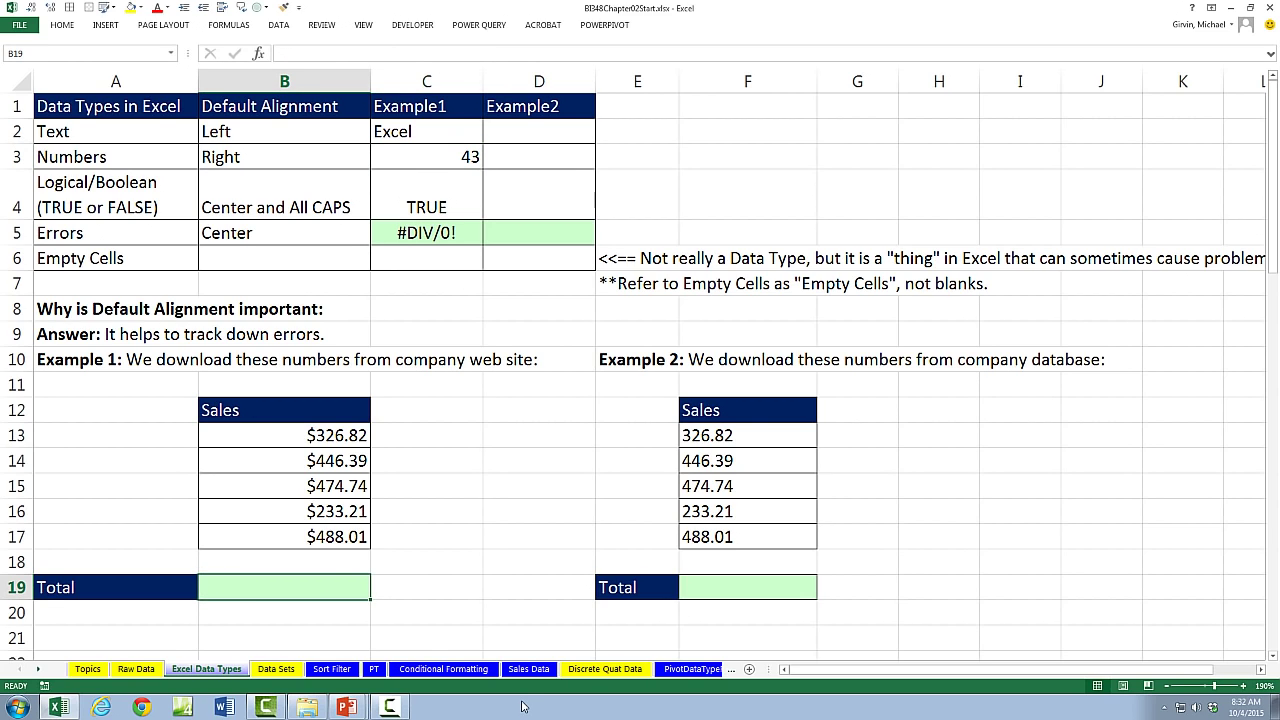
{"action": "key", "text": "alt+equal"}
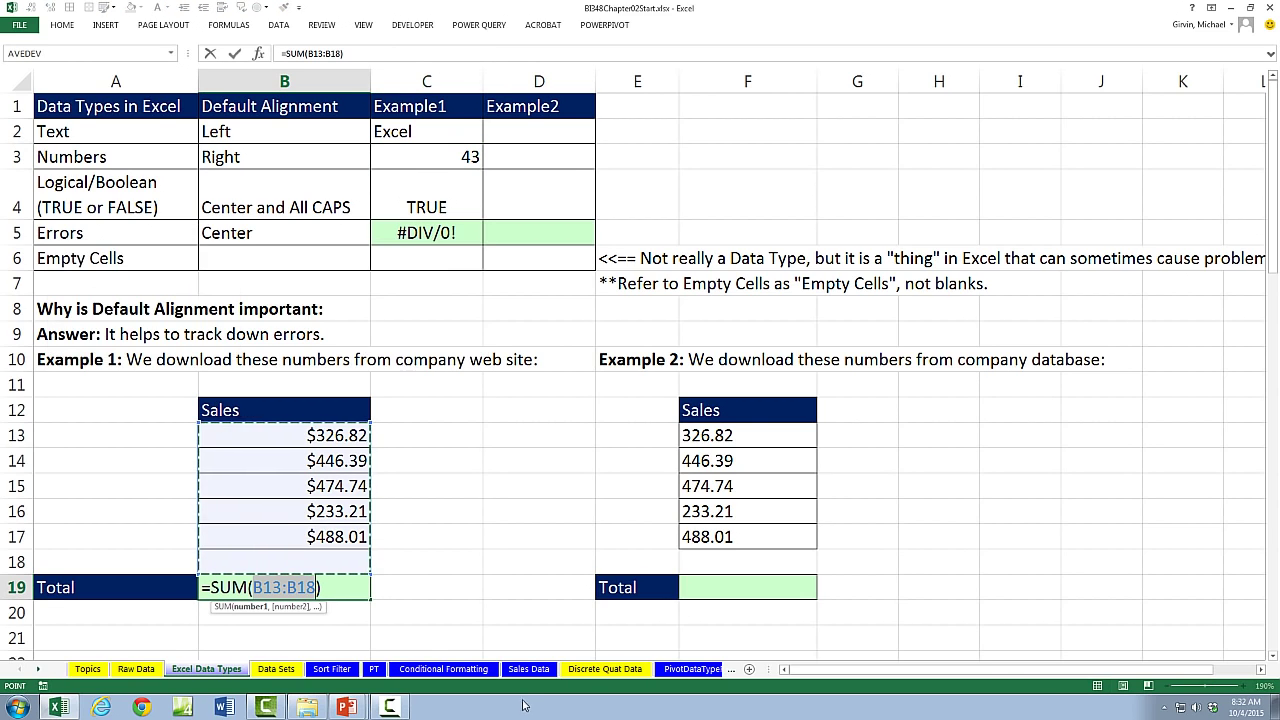
{"action": "left_click_drag", "start_coordinate": [336, 434], "coordinate": [345, 530]}
{"action": "key", "text": "Return"}
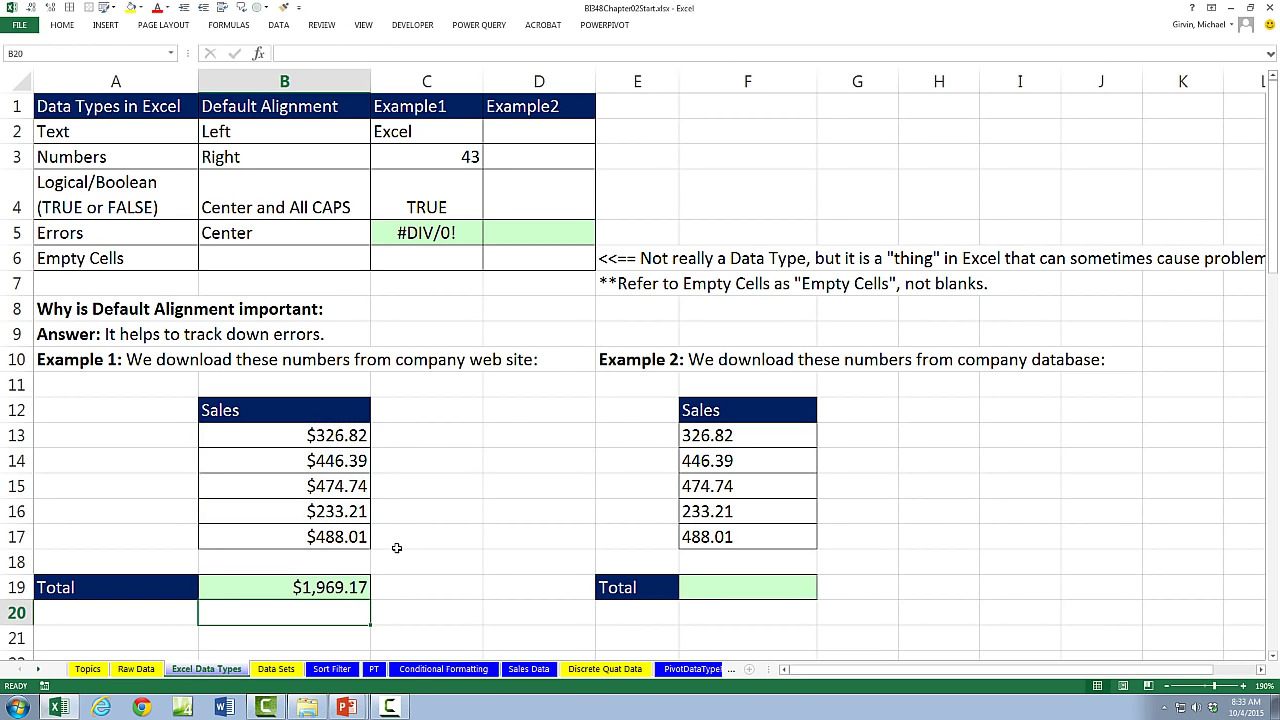
{"action": "left_click", "coordinate": [348, 578]}
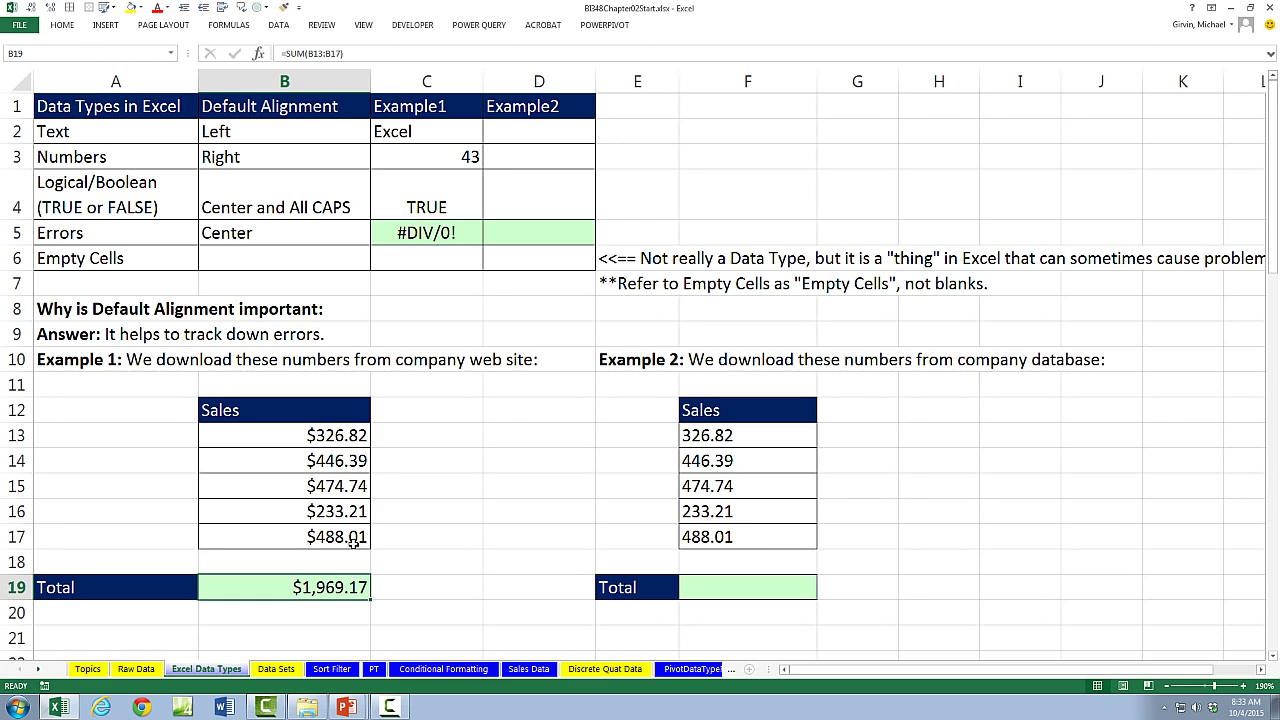
{"action": "key", "text": "F2"}
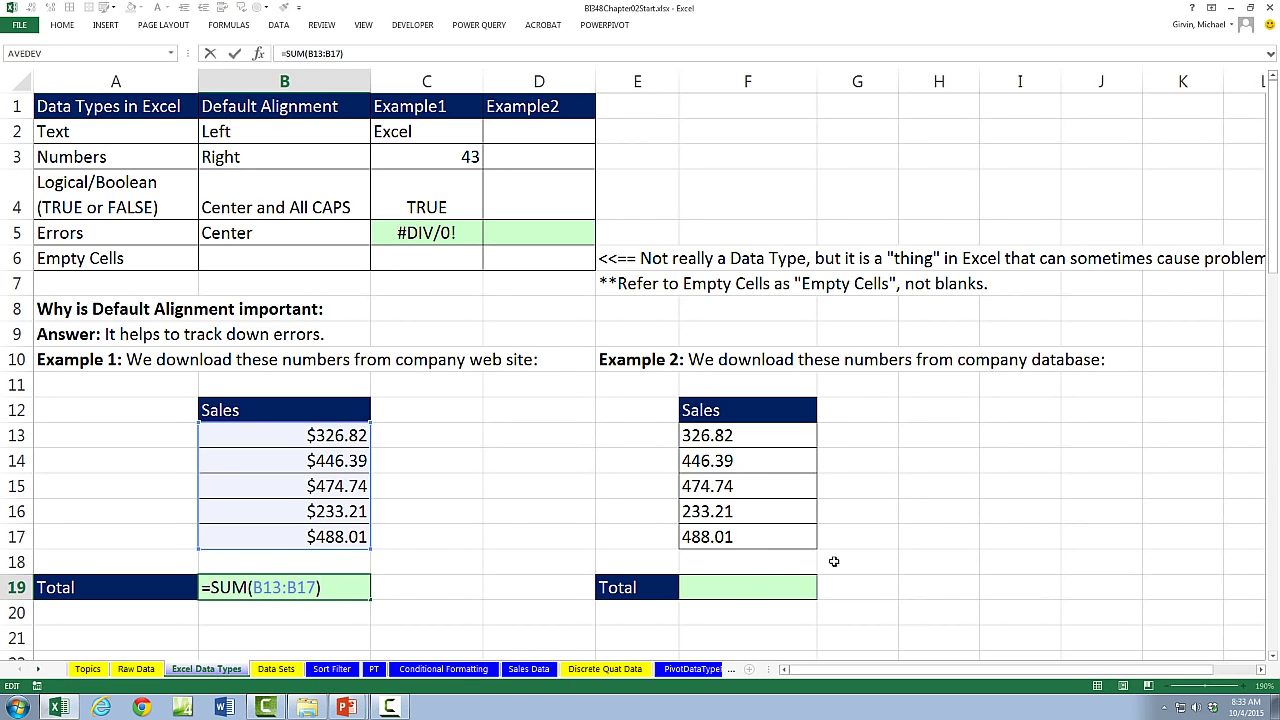
Total the Example 2 sales in F19 with =SUM(F13:F17)
{"action": "left_click", "coordinate": [772, 587]}
{"action": "key", "text": "alt+equal"}
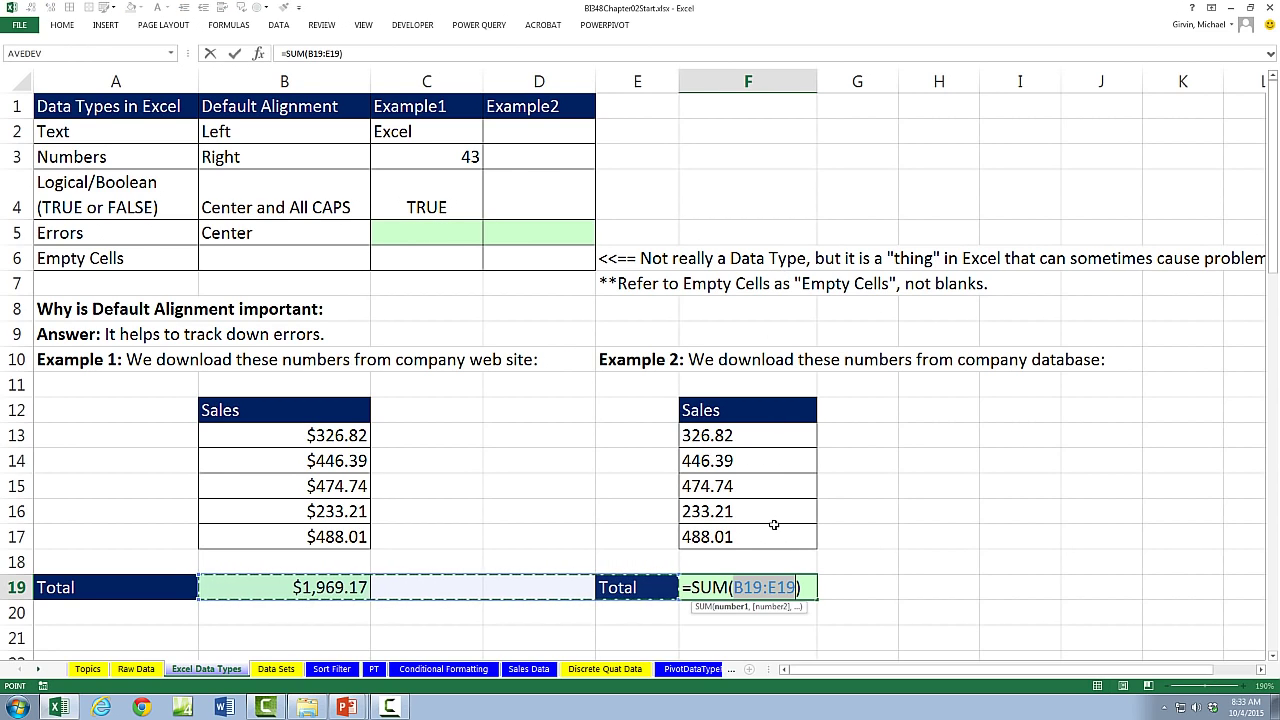
{"action": "left_click", "coordinate": [746, 440]}
{"action": "left_click_drag", "start_coordinate": [746, 444], "coordinate": [765, 538]}
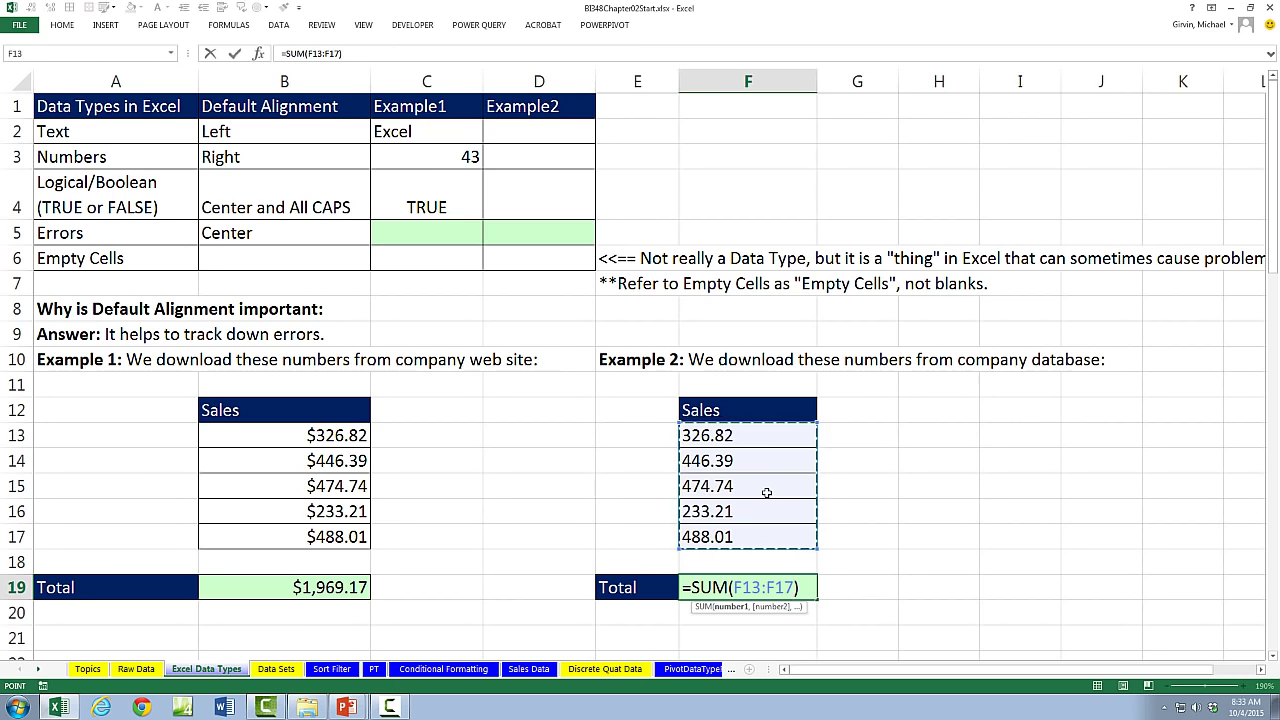
{"action": "key", "text": "Return"}
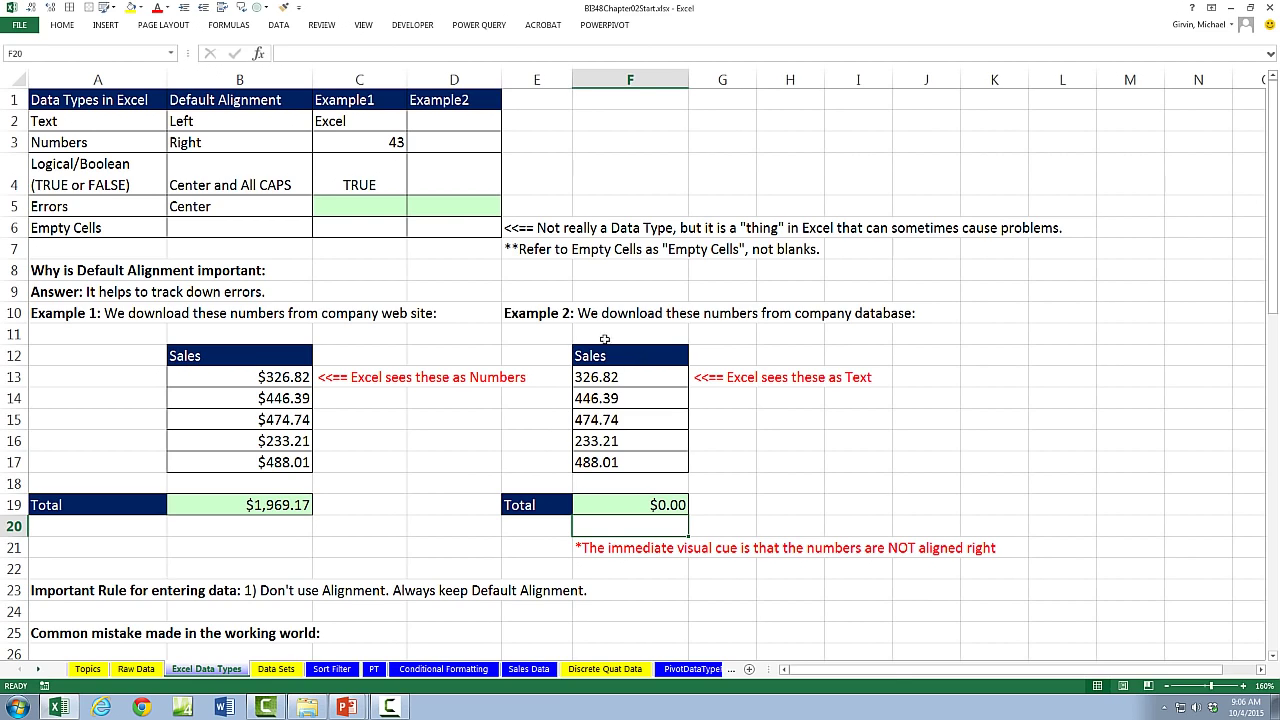
Try left alignment on the Example 1 sales amounts in B13:B17, and undo it
{"action": "left_click_drag", "start_coordinate": [256, 374], "coordinate": [256, 461]}
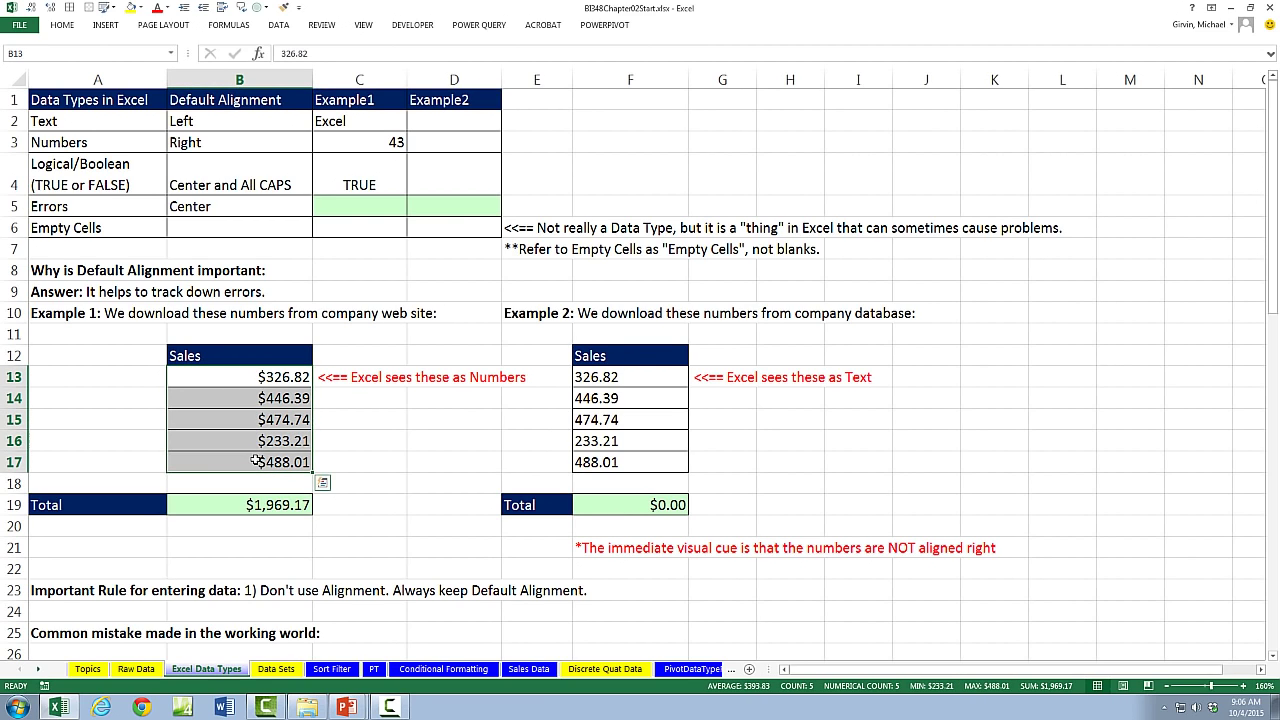
{"action": "left_click", "coordinate": [61, 26]}
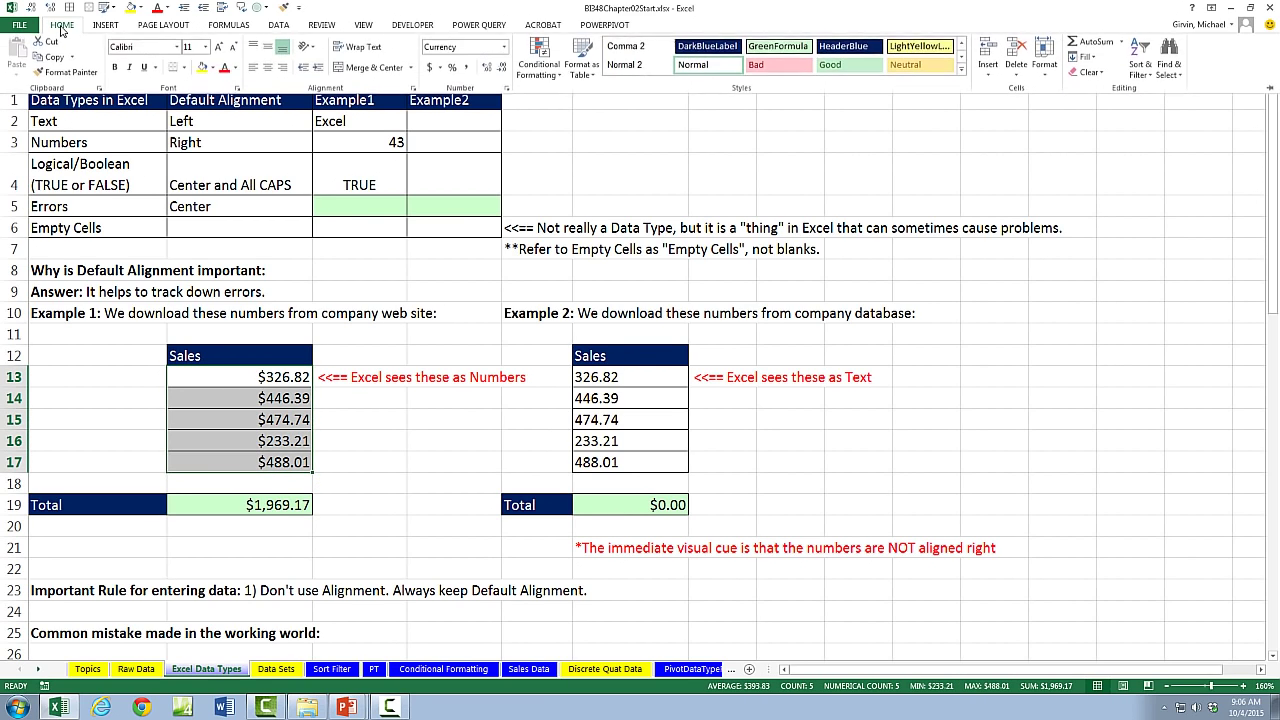
{"action": "left_click", "coordinate": [255, 70]}
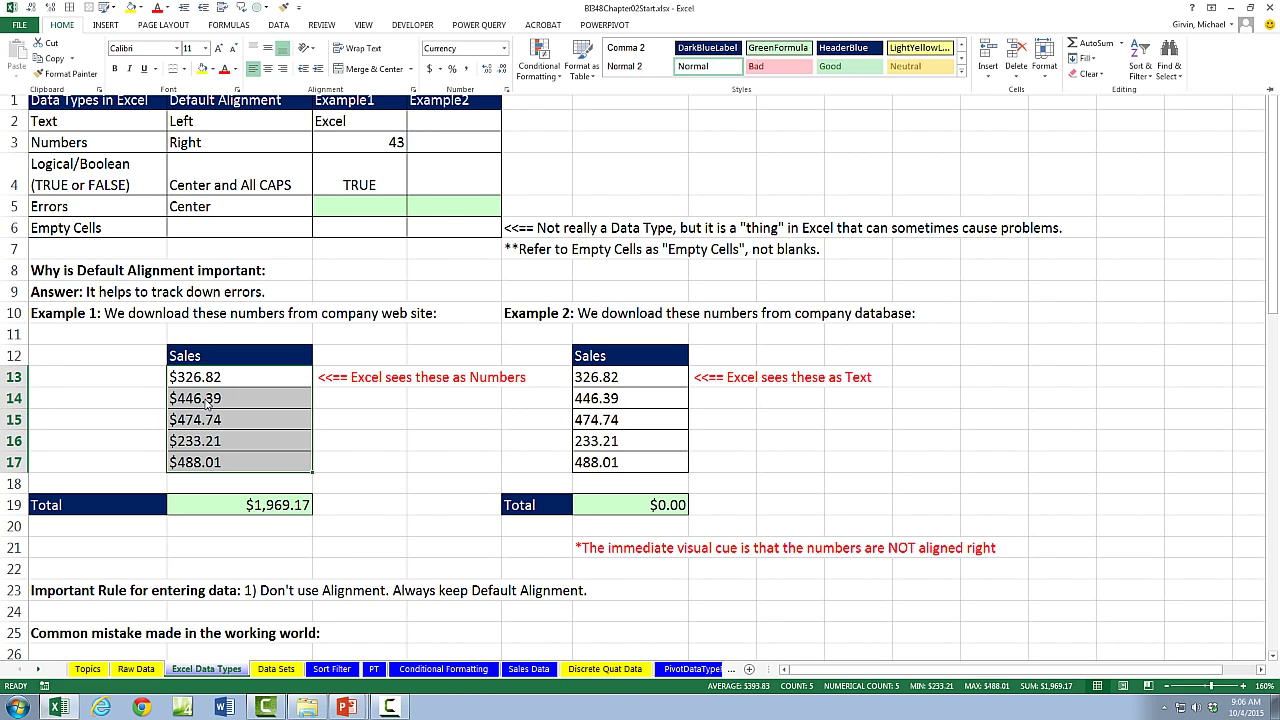
{"action": "key", "text": "ctrl+z"}
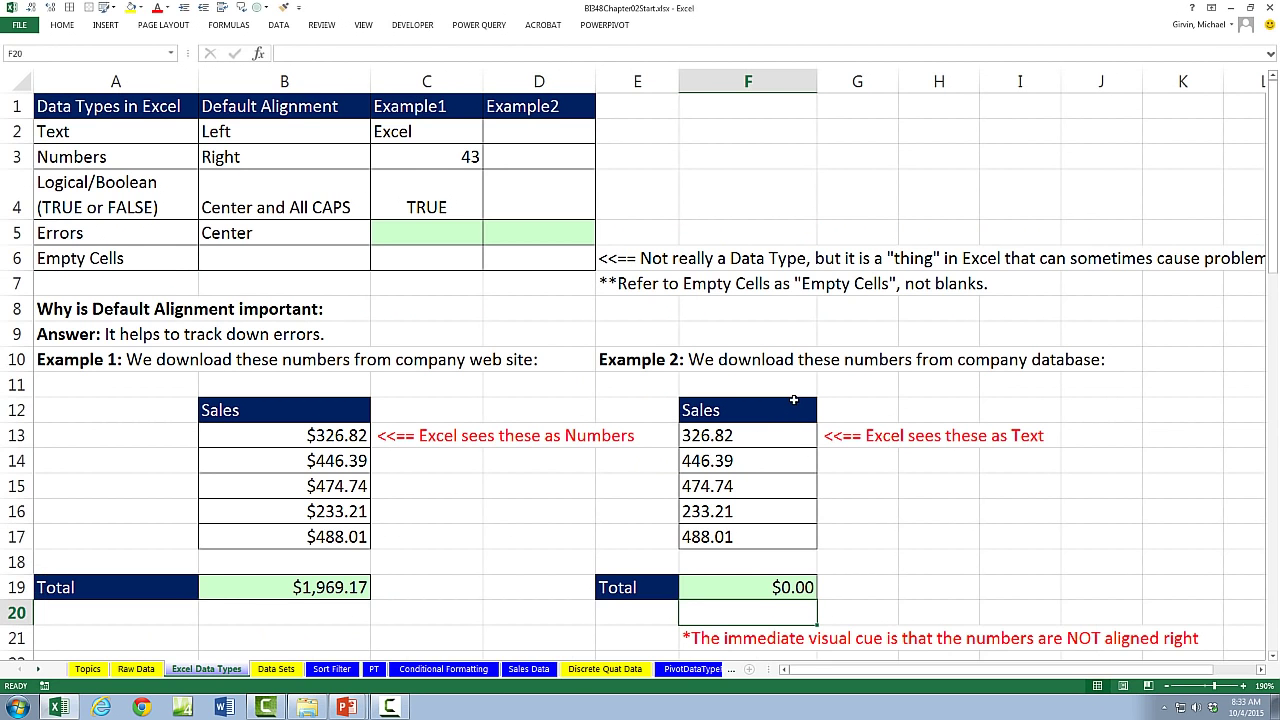
Inspect the Example 2 sales entries in F13:F17 and the range used by the total formula in F19
{"action": "mouse_move", "coordinate": [744, 435]}
{"action": "left_mouse_down"}
{"action": "mouse_move", "coordinate": [733, 556]}
{"action": "mouse_move", "coordinate": [731, 538]}
{"action": "left_mouse_up"}
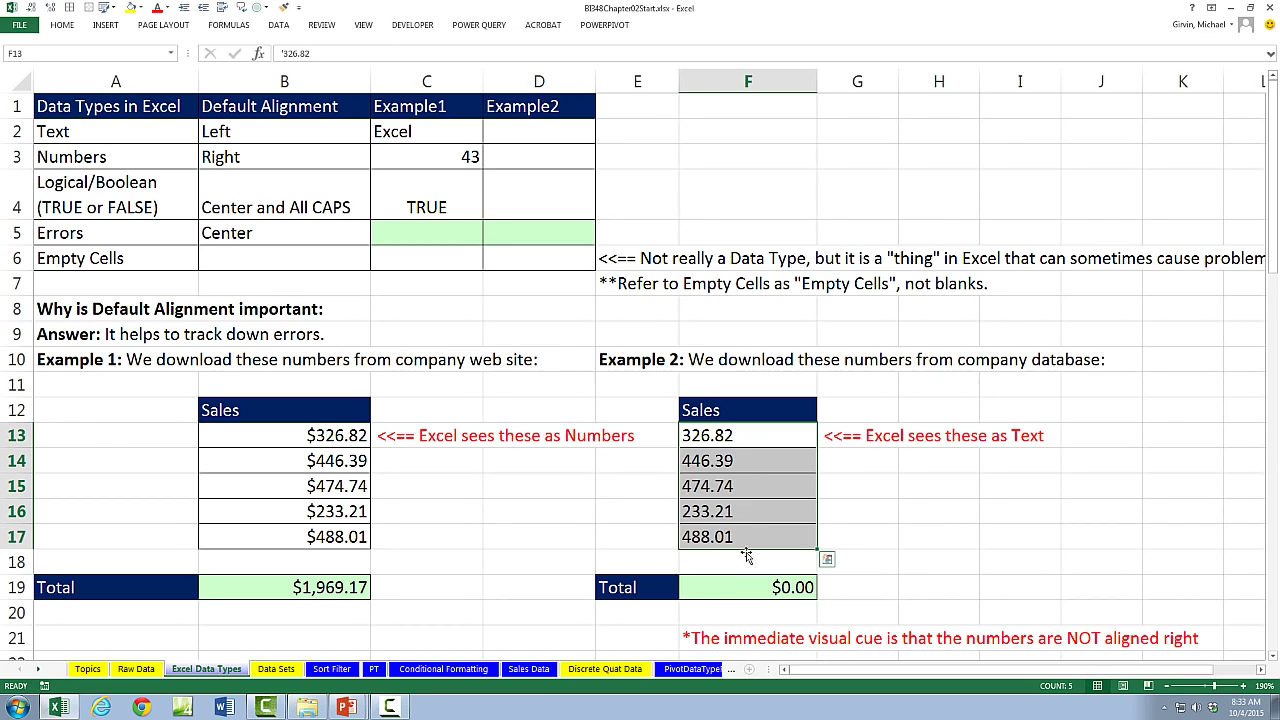
{"action": "double_click", "coordinate": [749, 588]}
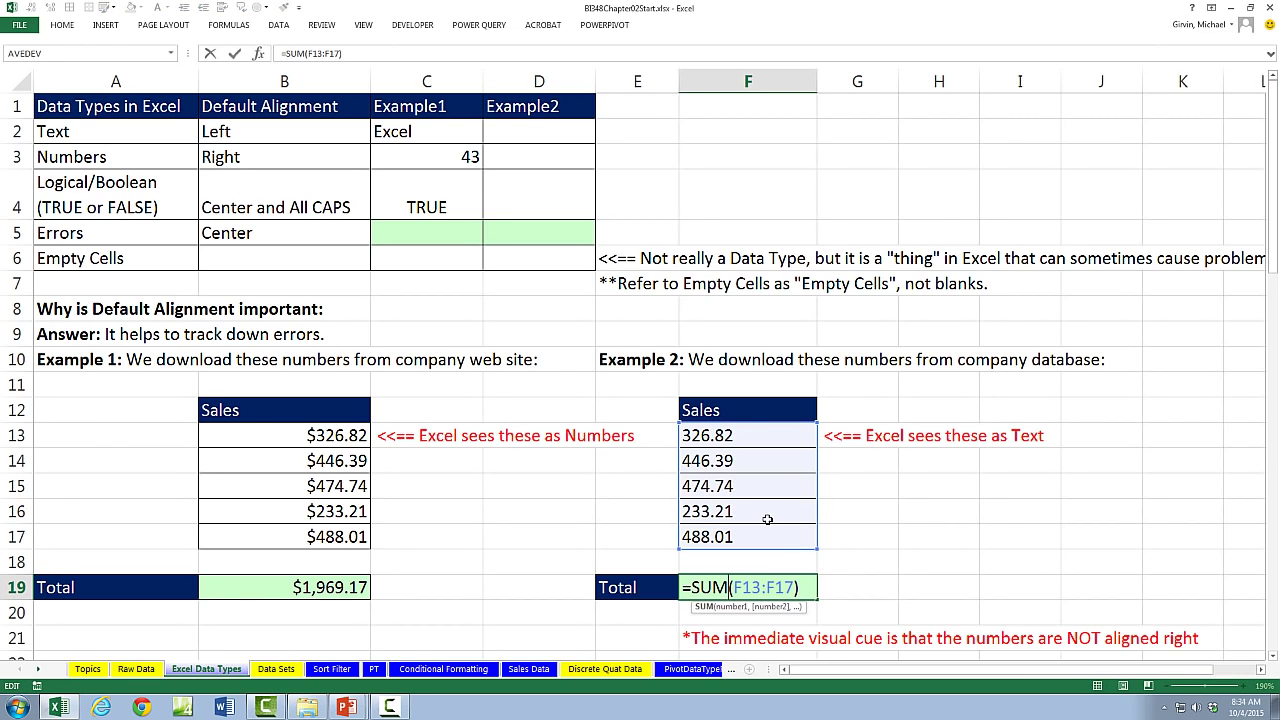
{"action": "key", "text": "Return"}
Center the inventory table entries in A29:F35 horizontally
{"action": "scroll", "coordinate": [739, 412], "scroll_direction": "down", "scroll_amount": 6}
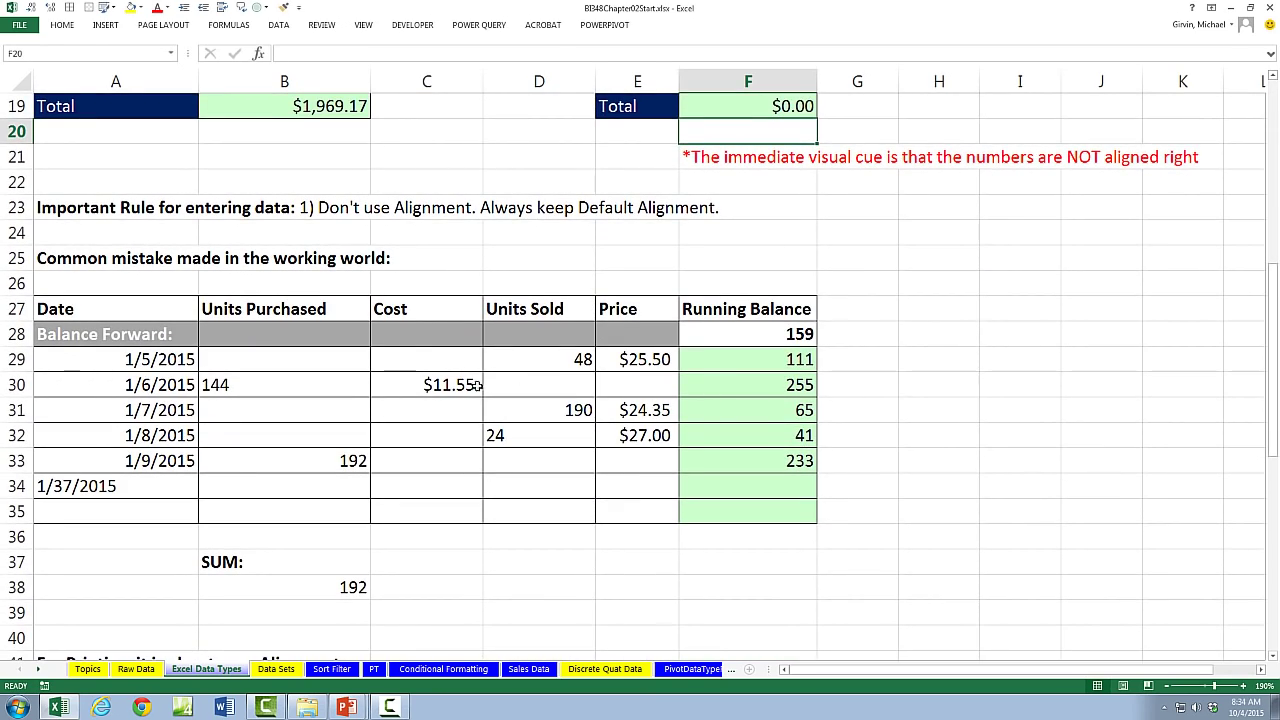
{"action": "left_click", "coordinate": [205, 386]}
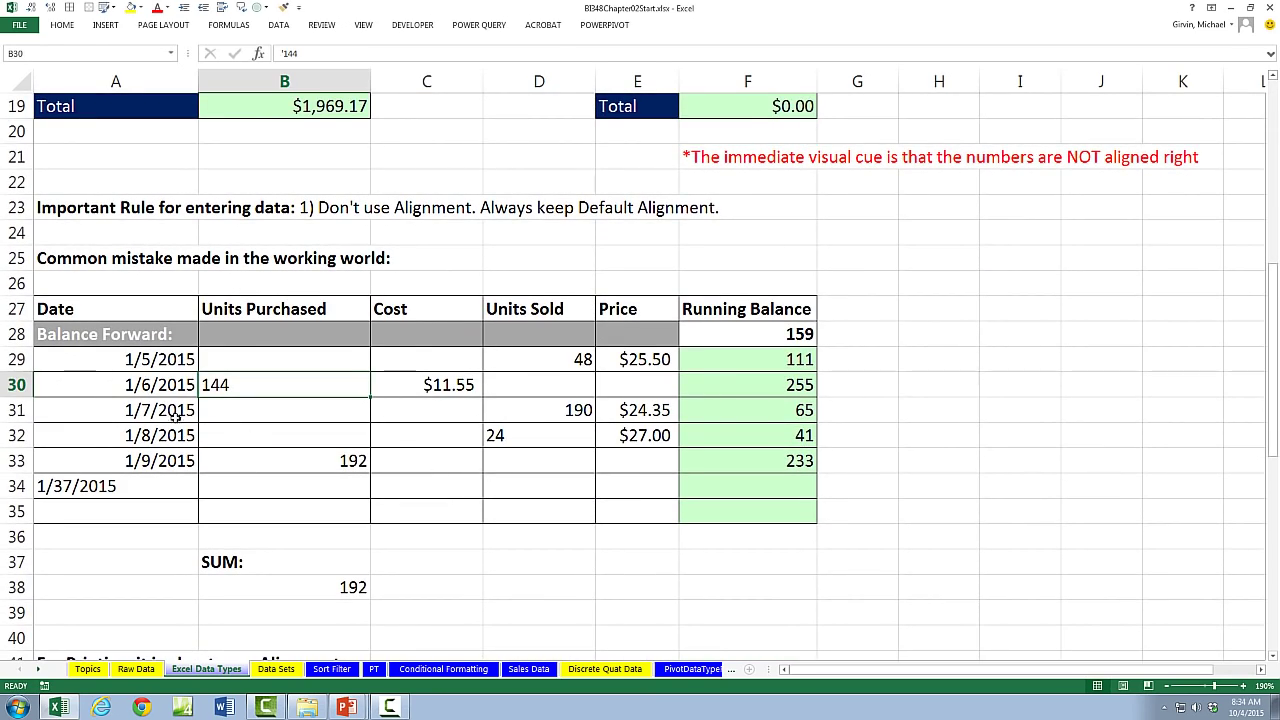
{"action": "left_click_drag", "start_coordinate": [92, 361], "coordinate": [737, 514]}
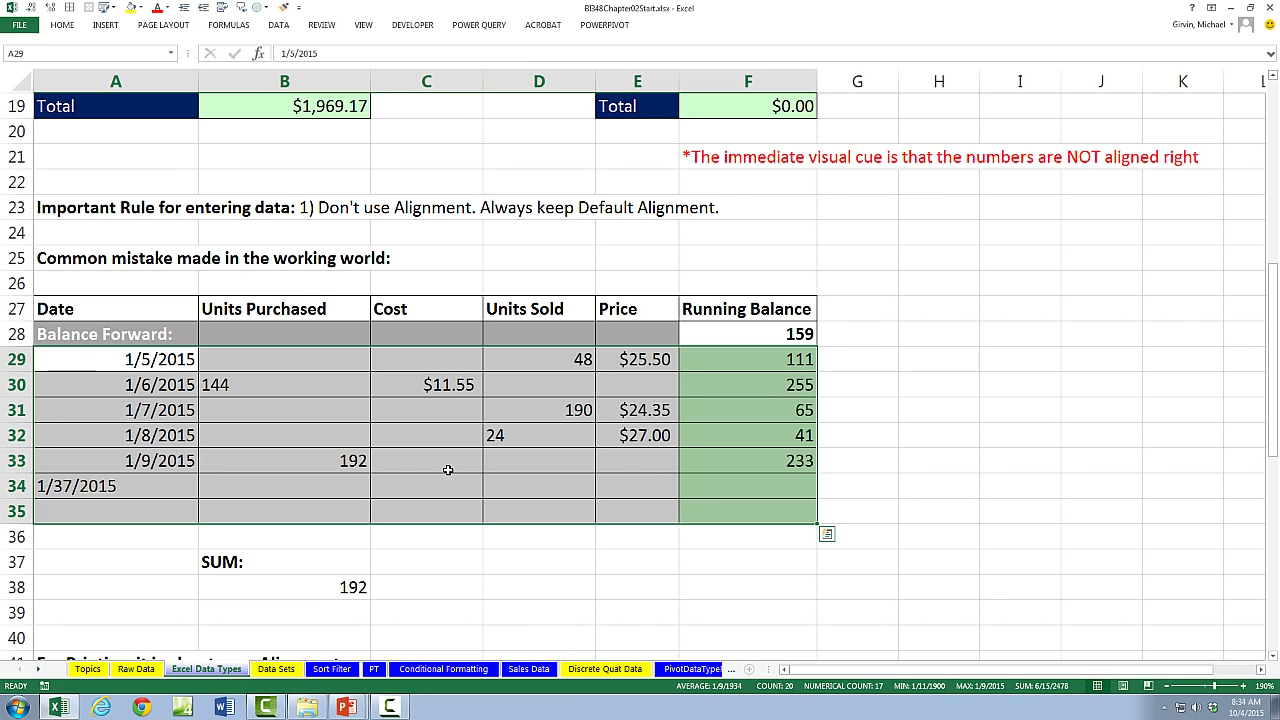
{"action": "left_click", "coordinate": [63, 28]}
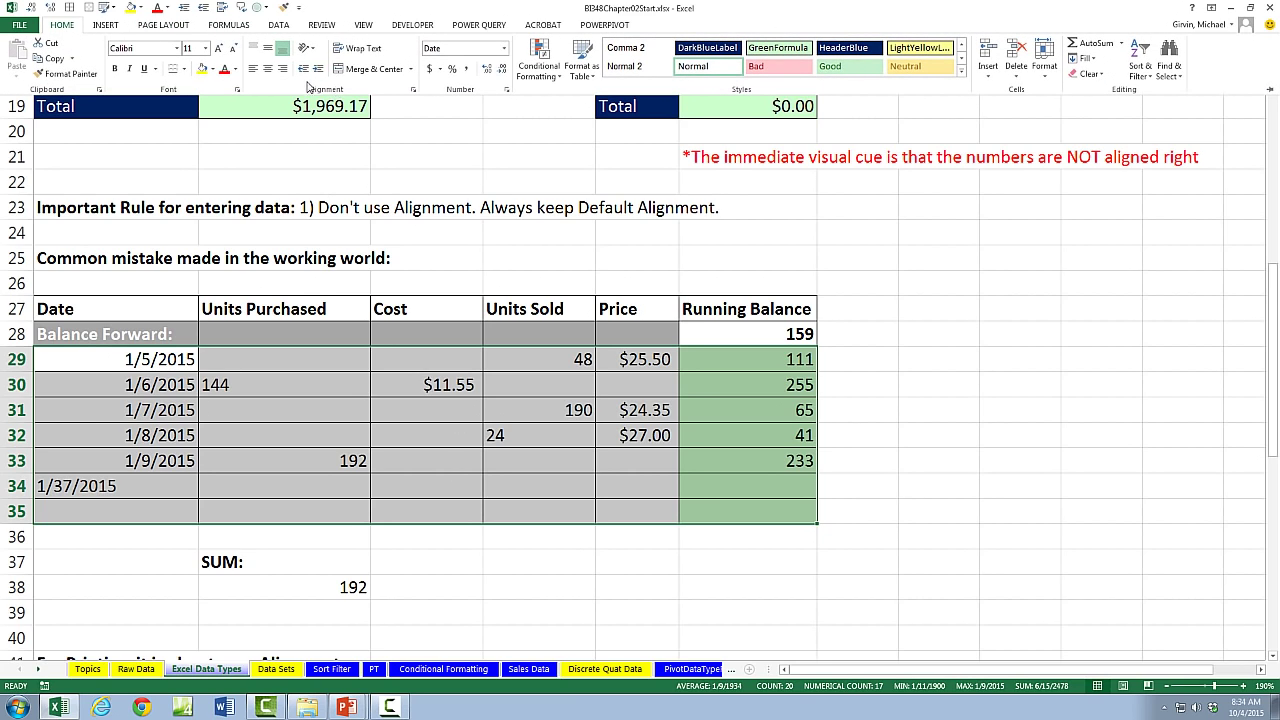
{"action": "left_click", "coordinate": [268, 70]}
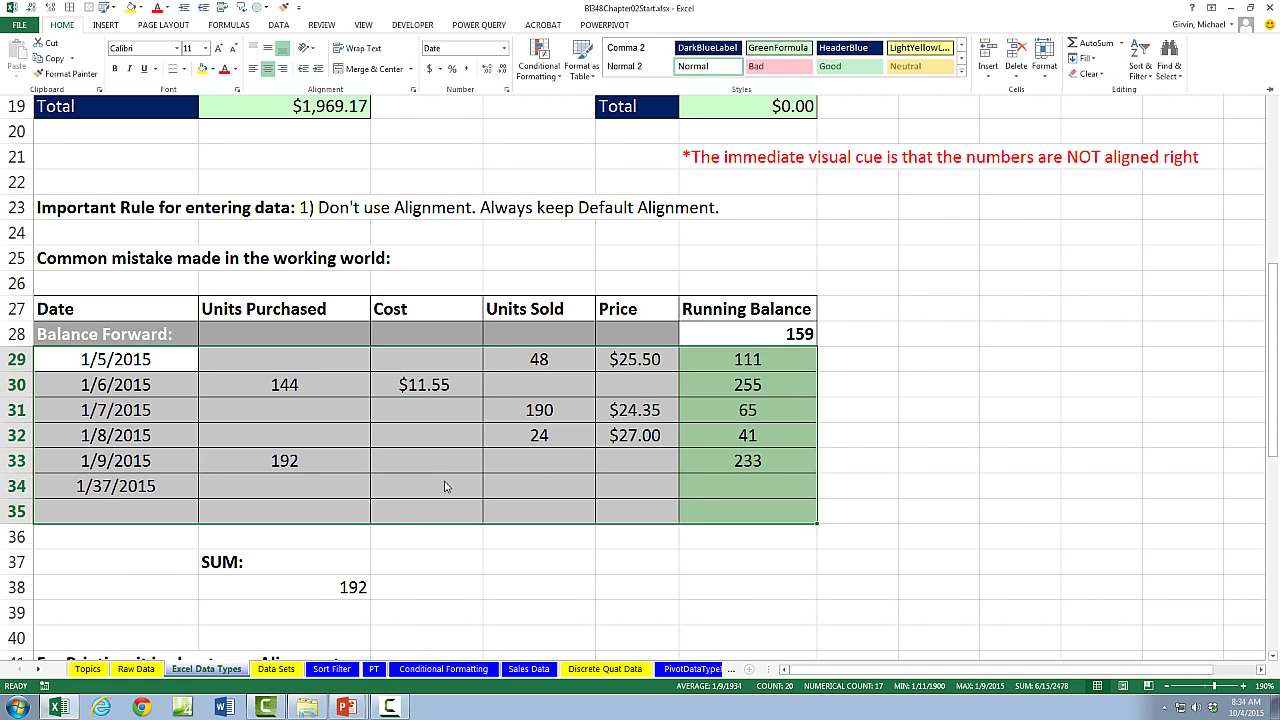
{"action": "key", "text": "ctrl+F1"}
Check which range the SUM formula in B38 adds up
{"action": "left_click", "coordinate": [348, 580]}
{"action": "key", "text": "F2"}
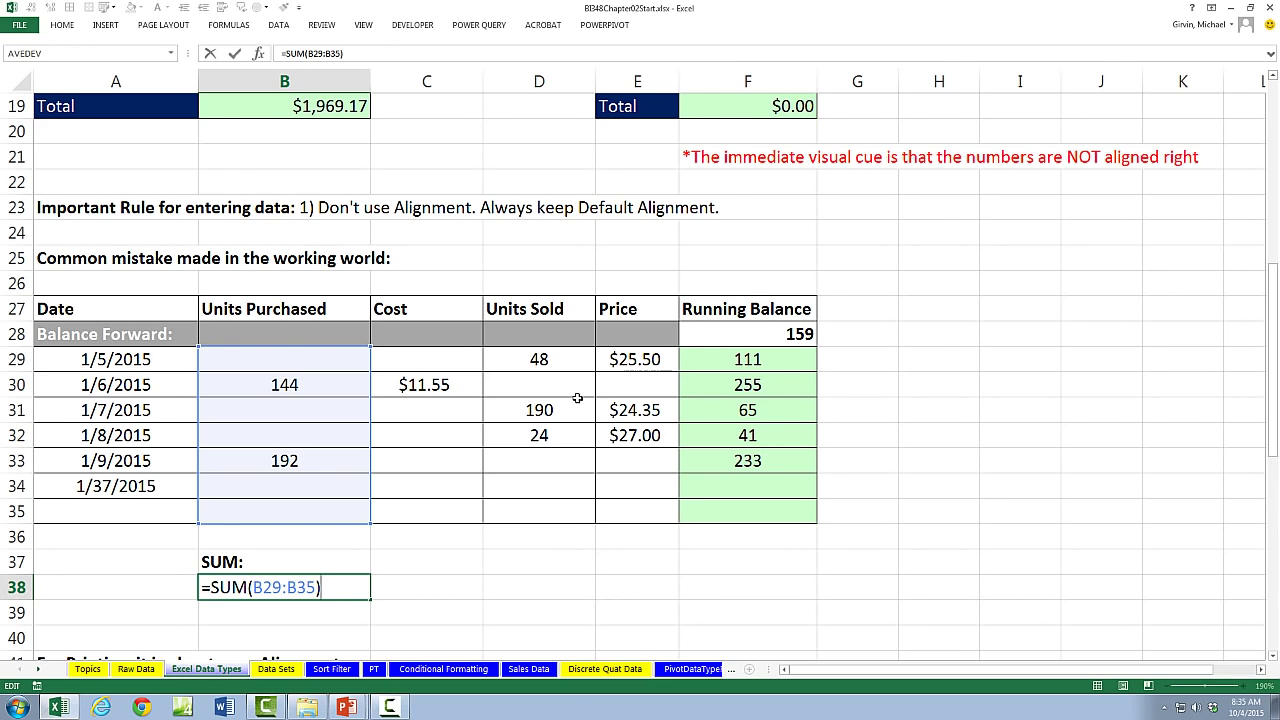
{"action": "key", "text": "ctrl+Return"}
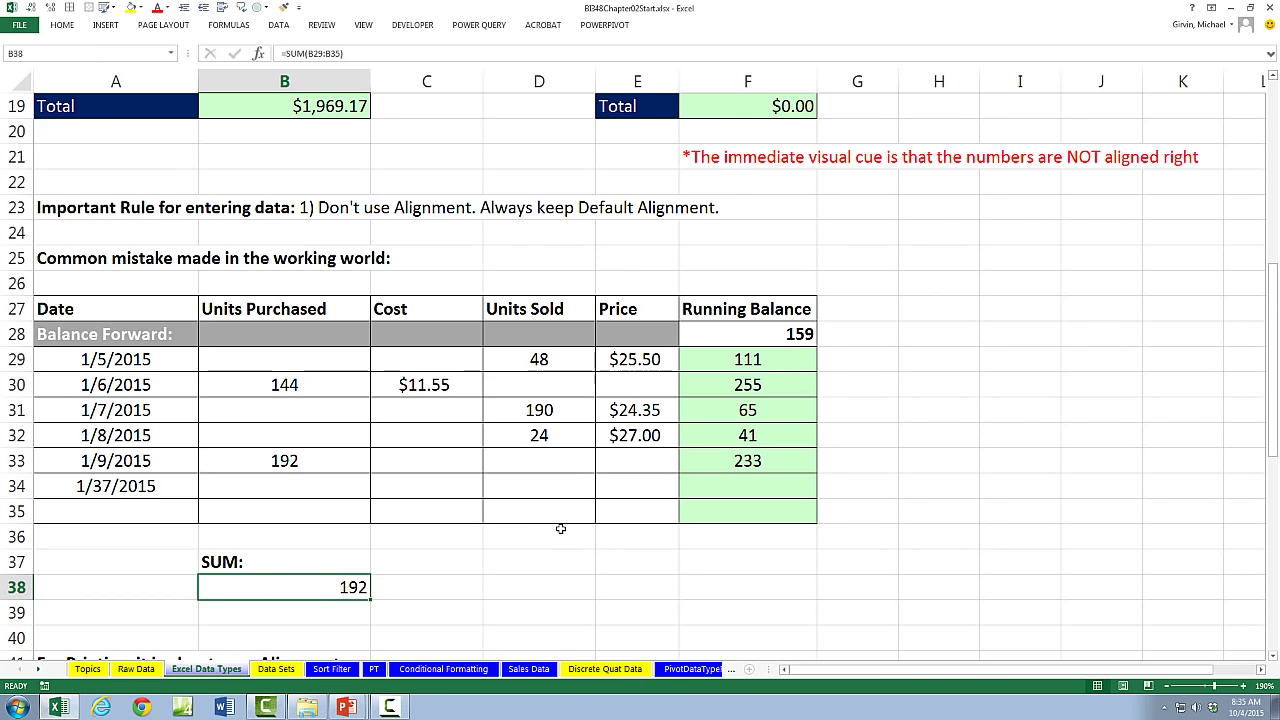
Undo the centering of the inventory table entries and select the Units Purchased entry for 1/6/2015
{"action": "key", "text": "ctrl+z"}
{"action": "key", "text": "ctrl+z"}
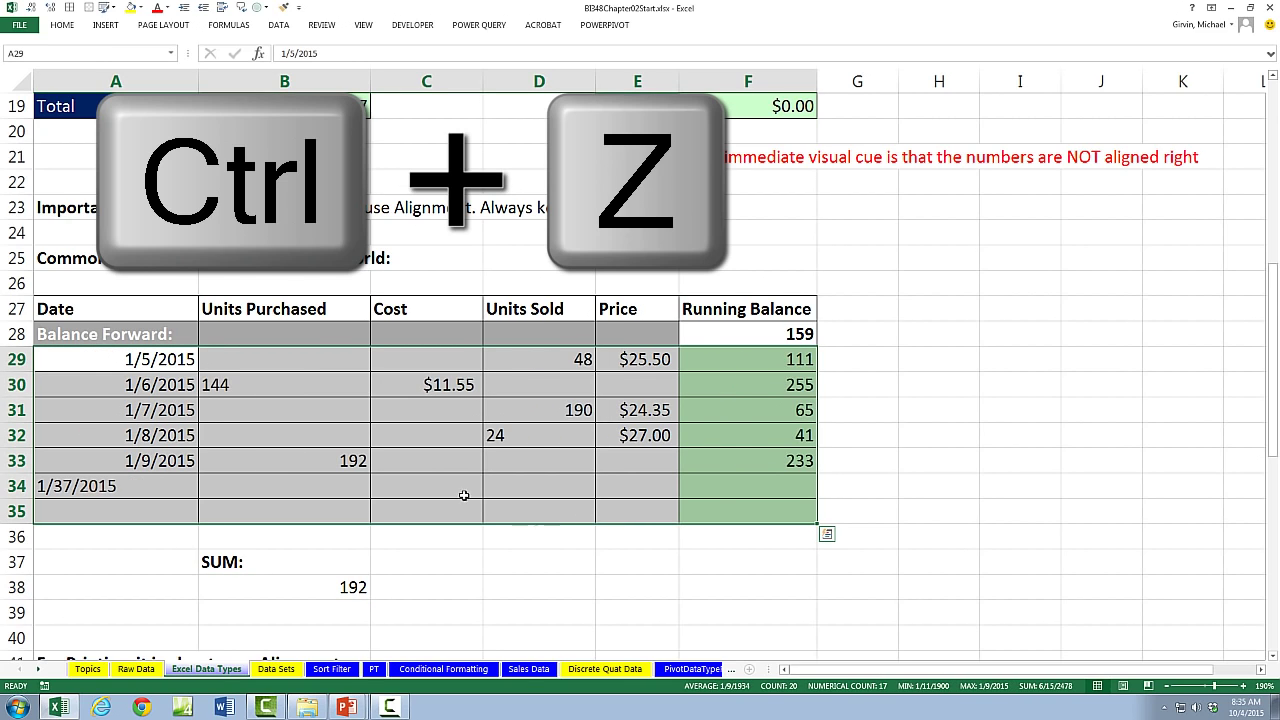
{"action": "left_click", "coordinate": [272, 382]}
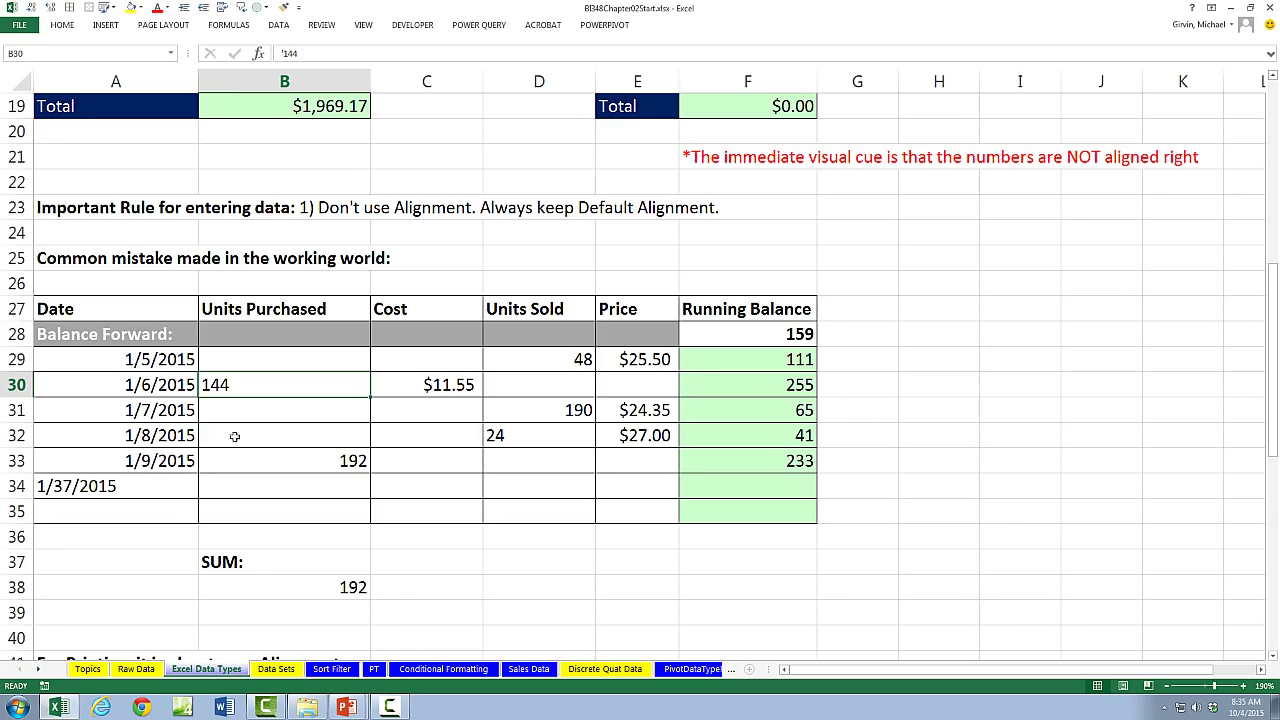
Inspect the default alignment of GOOG's Market Cap and Employees entries in the company comparison table for printing
{"action": "scroll", "coordinate": [384, 467], "scroll_direction": "down", "scroll_amount": 2}
{"action": "scroll", "coordinate": [384, 467], "scroll_direction": "down", "scroll_amount": 4}
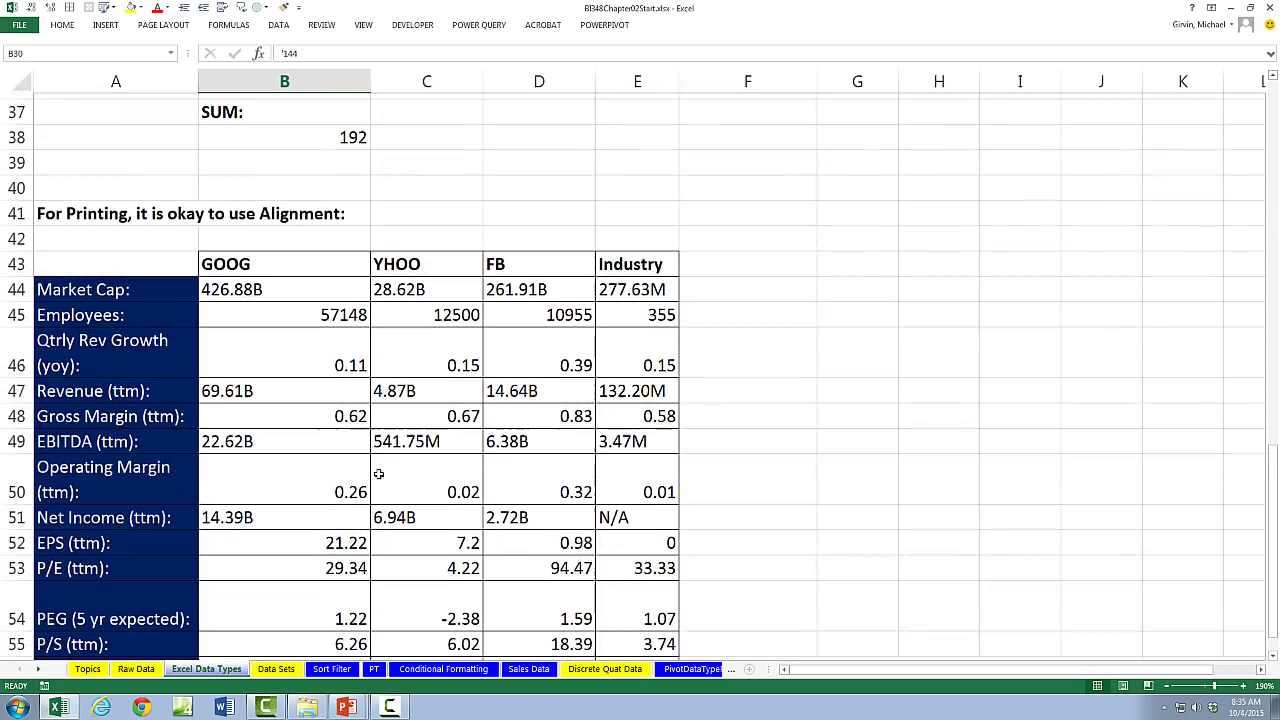
{"action": "scroll", "coordinate": [385, 446], "scroll_direction": "down", "scroll_amount": 2}
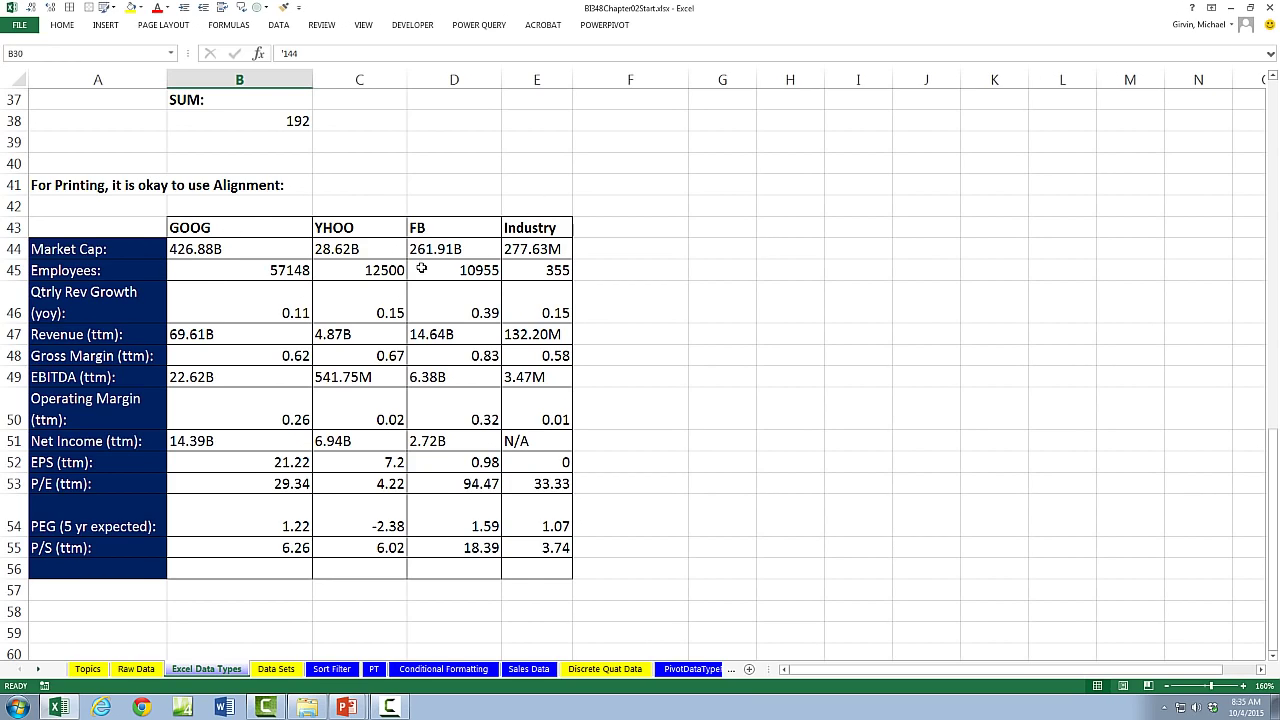
{"action": "left_click", "coordinate": [272, 249]}
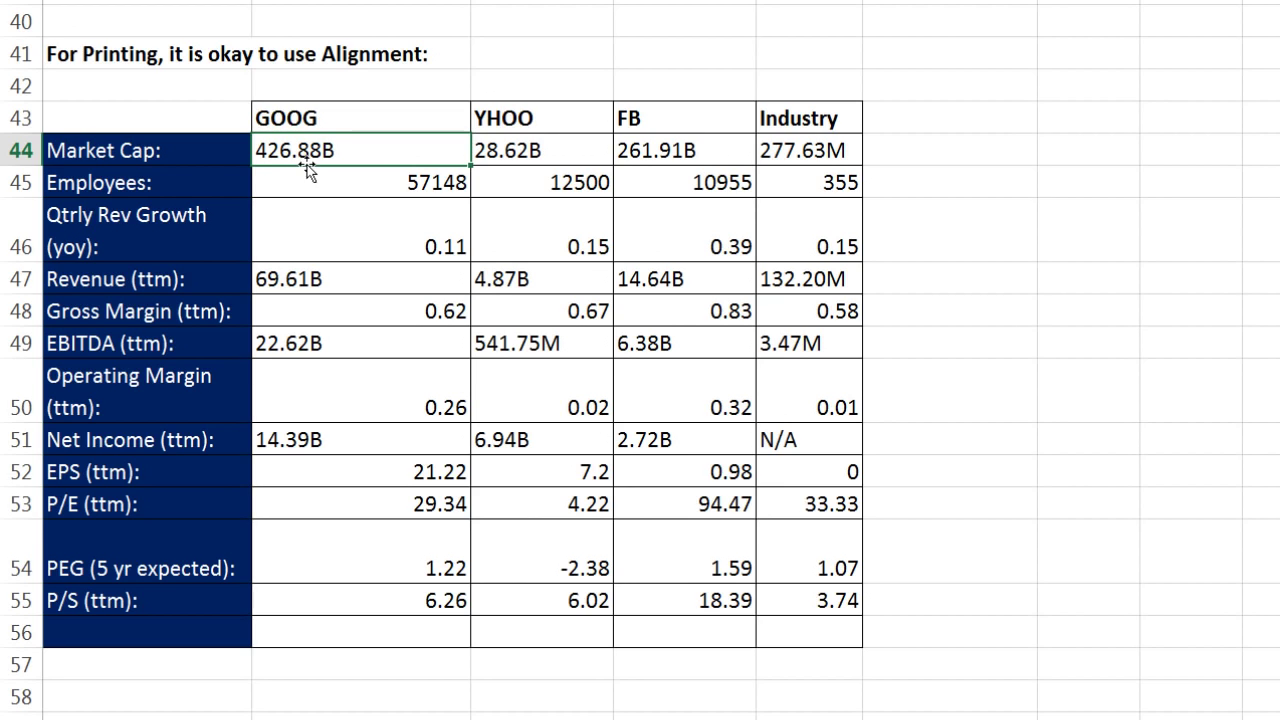
{"action": "left_click", "coordinate": [373, 183]}
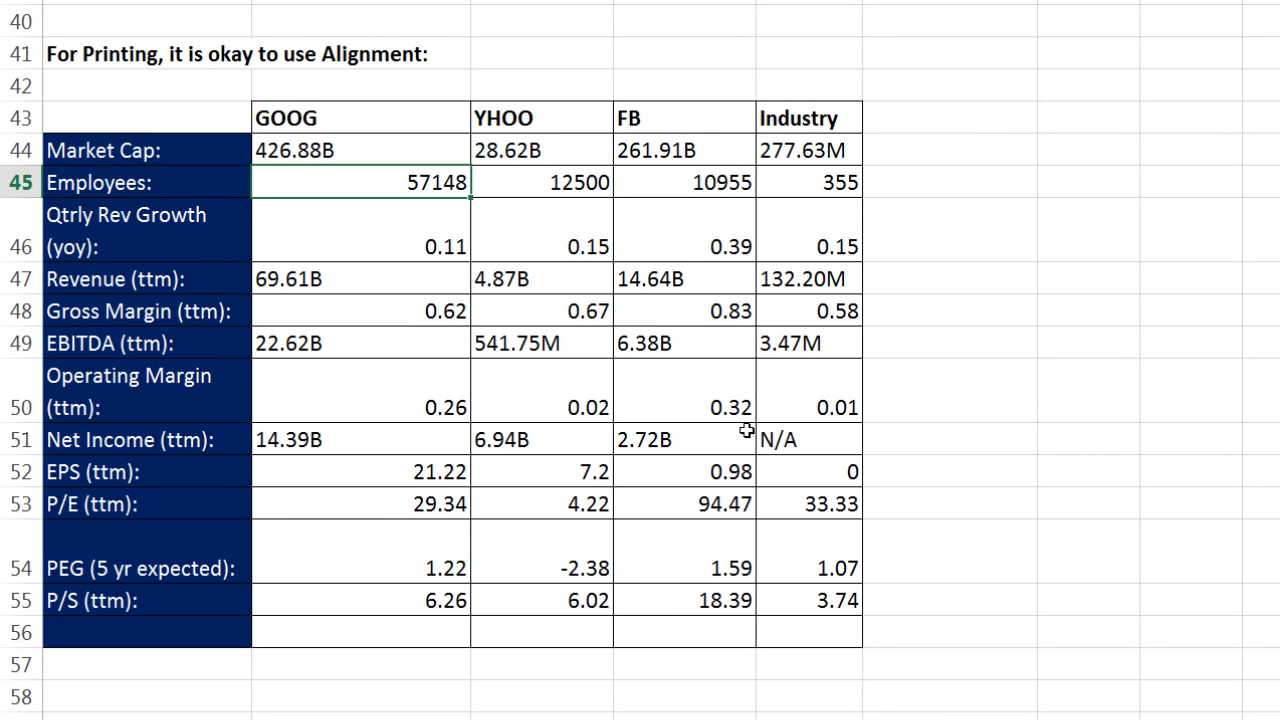
Center the company comparison table's data in B44:E56 horizontally
{"action": "left_click_drag", "start_coordinate": [310, 156], "coordinate": [811, 631]}
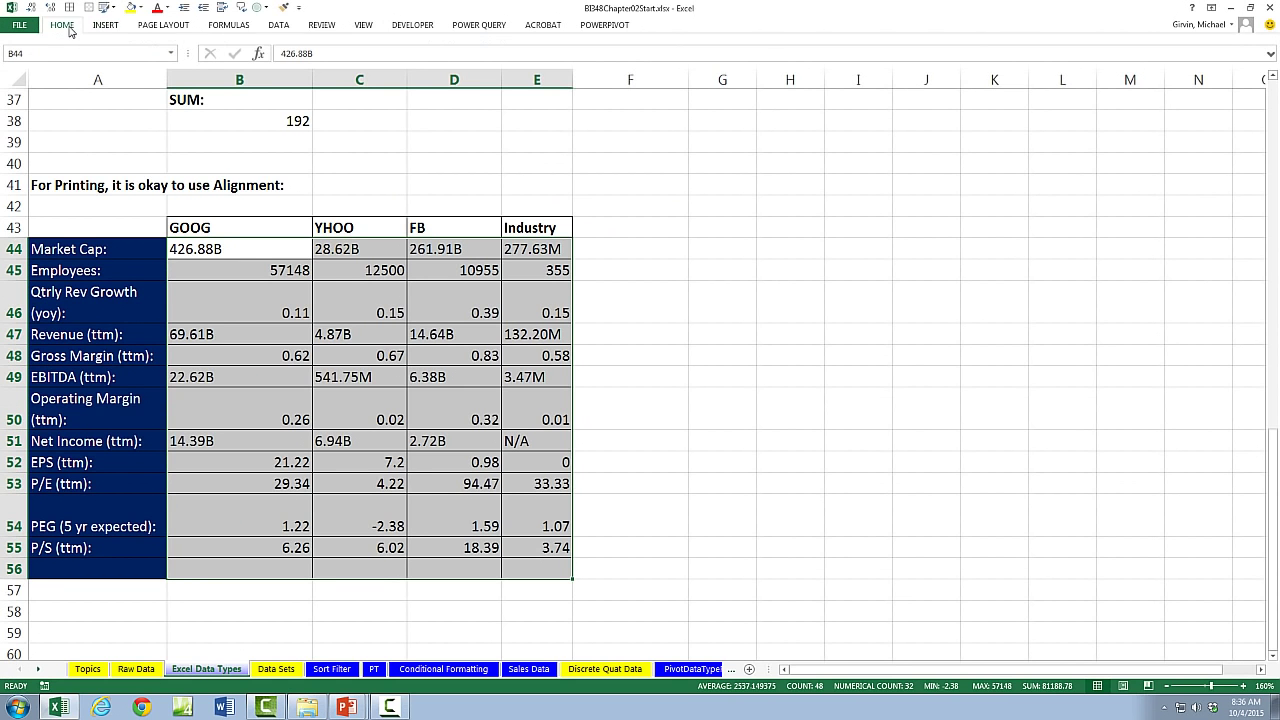
{"action": "left_click", "coordinate": [62, 25]}
{"action": "left_click", "coordinate": [268, 68]}
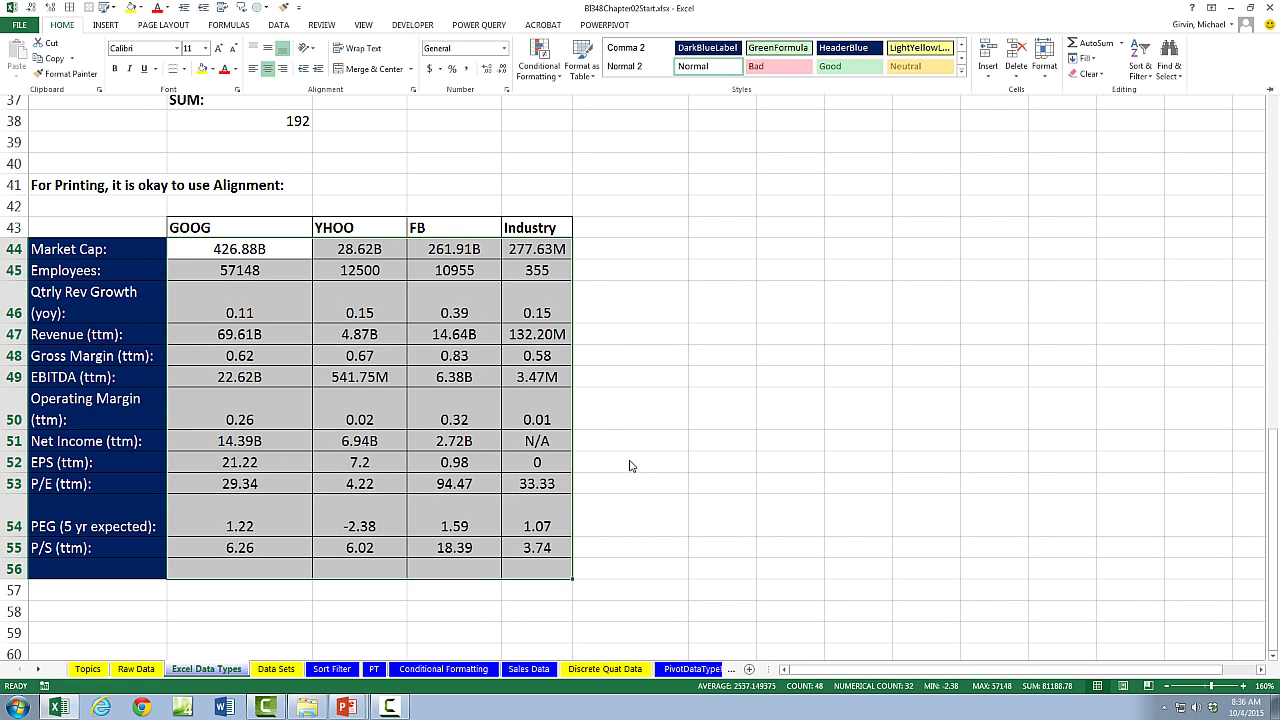
Review the inventory table's entries again and switch to the BI348Chapter02 slide show in PowerPoint
{"action": "scroll", "coordinate": [660, 428], "scroll_direction": "up", "scroll_amount": 6}
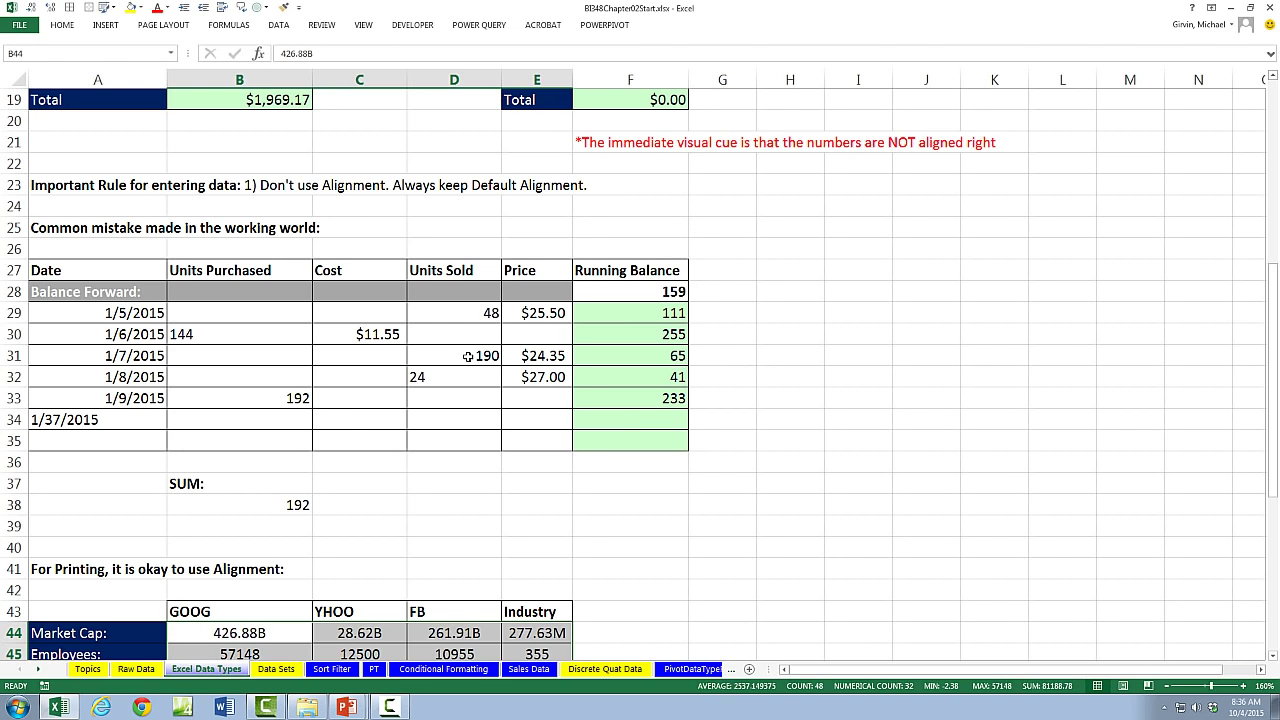
{"action": "key", "text": "alt+Tab"}
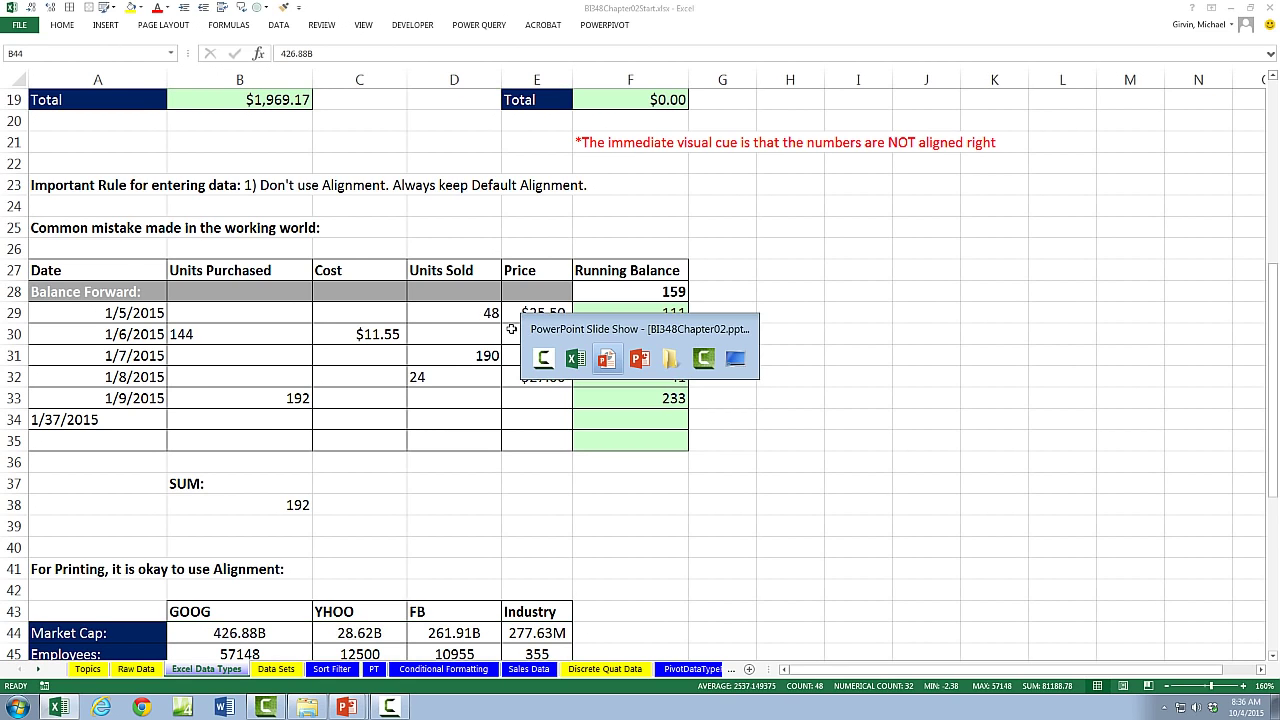